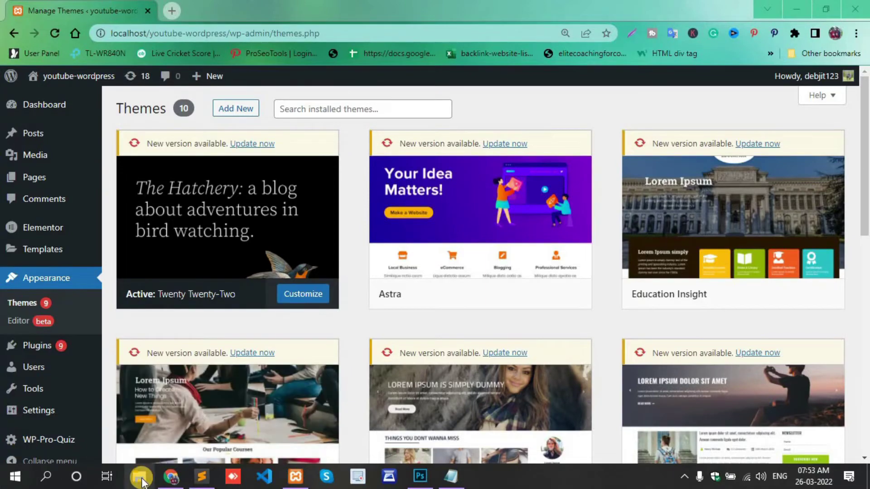
# Browse File Explorer to C: > xampp > htdocs > youtube-wordpress > wp-content > themes.
pyautogui.click(141, 479)
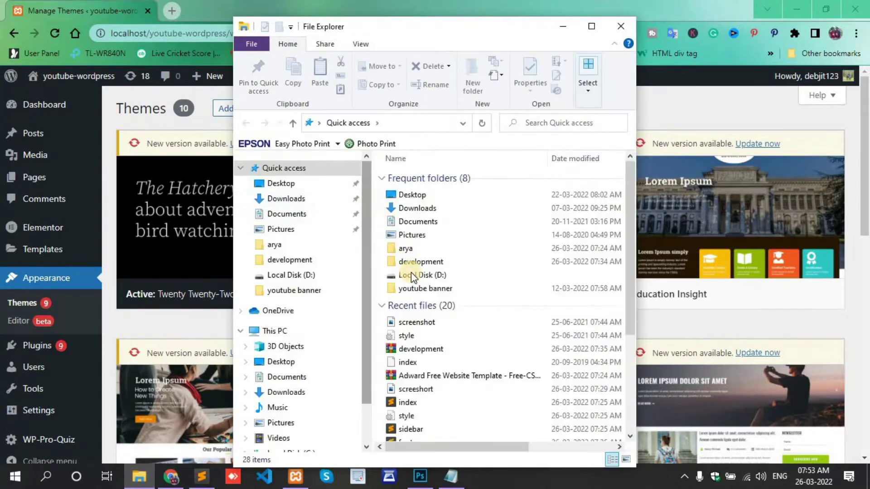
pyautogui.scroll(-1, 291, 293)
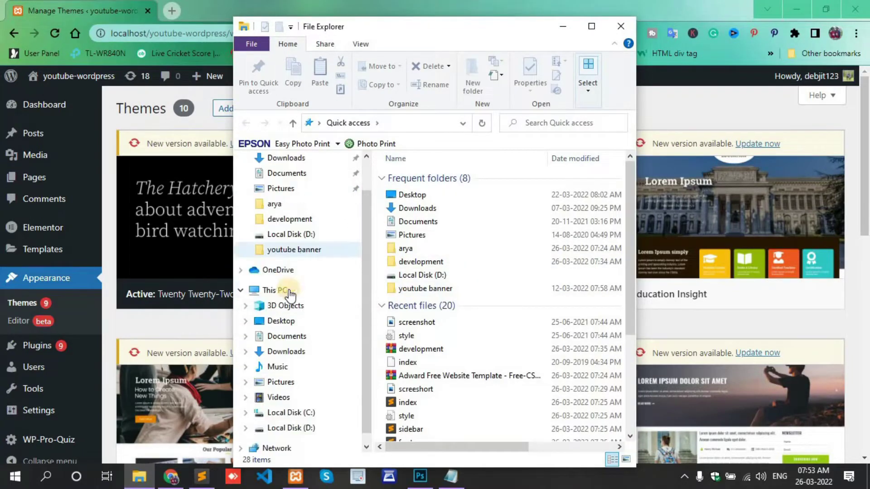
pyautogui.click(303, 413)
pyautogui.click(419, 341)
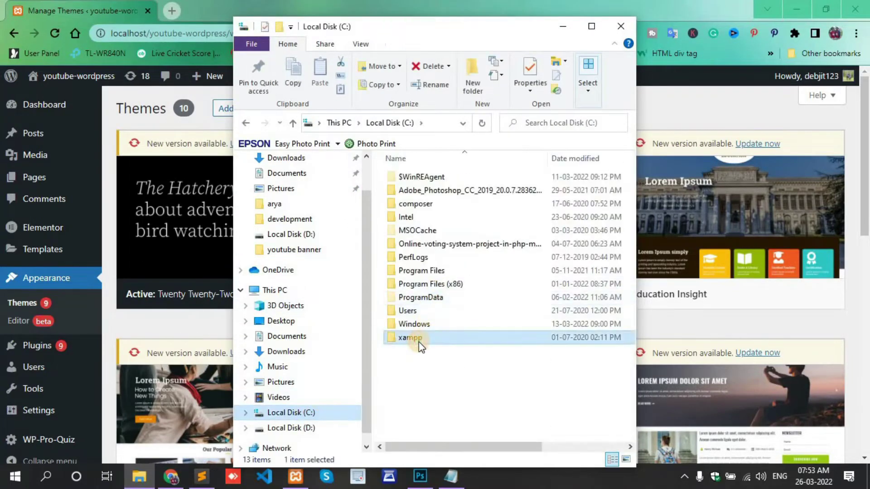
pyautogui.doubleClick(418, 342)
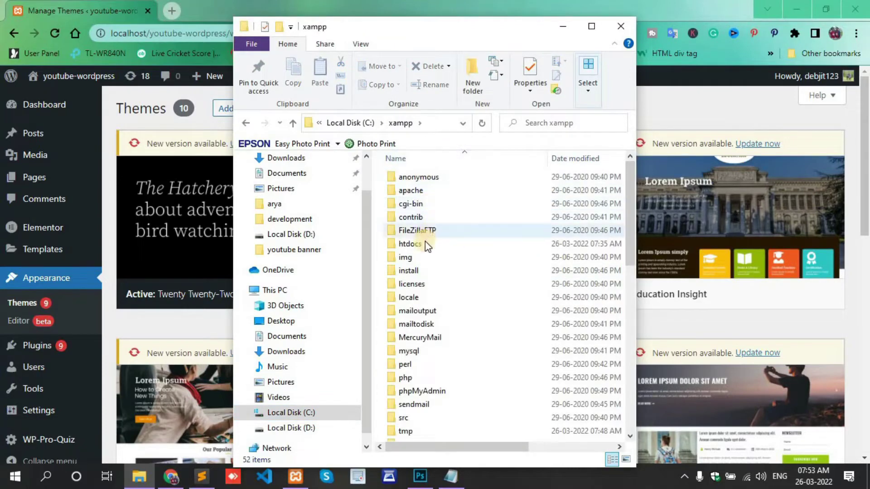
pyautogui.doubleClick(410, 244)
pyautogui.scroll(-1, 437, 252)
pyautogui.scroll(-3, 442, 291)
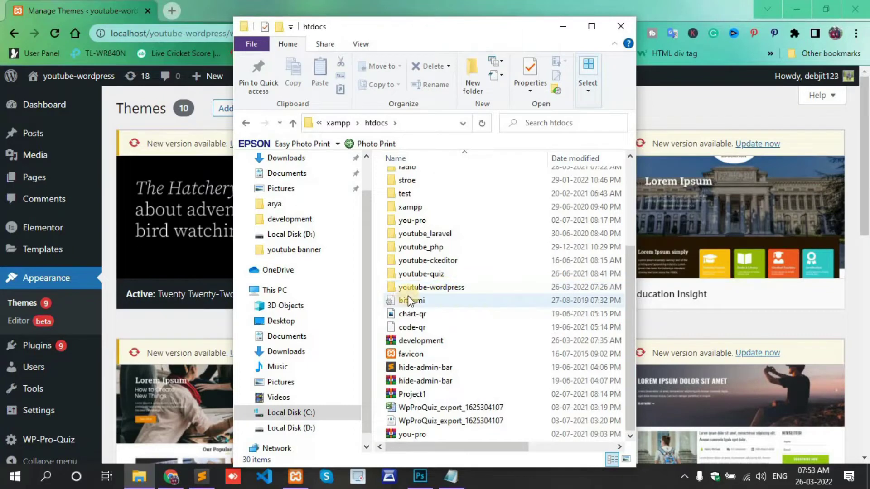
pyautogui.doubleClick(447, 291)
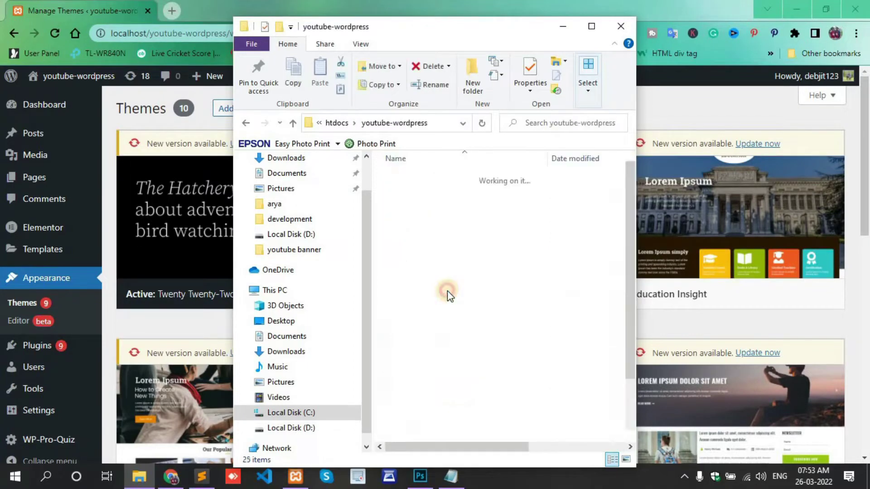
pyautogui.doubleClick(439, 230)
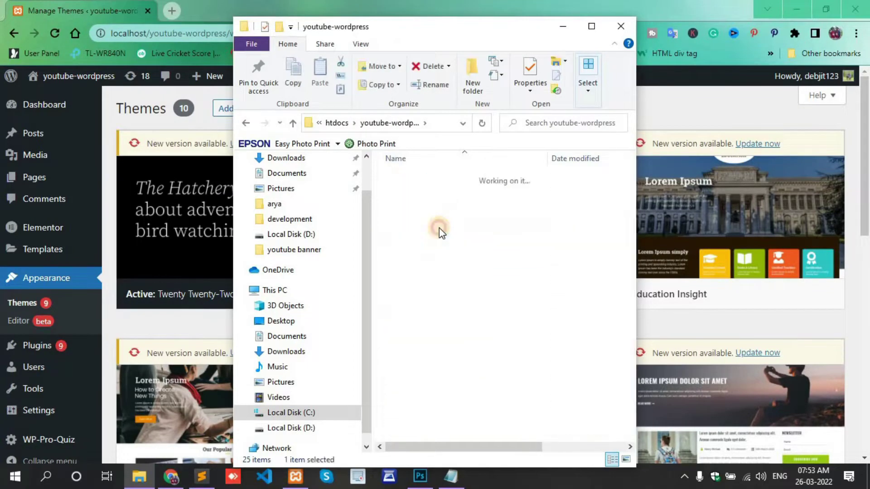
pyautogui.click(430, 190)
pyautogui.doubleClick(430, 191)
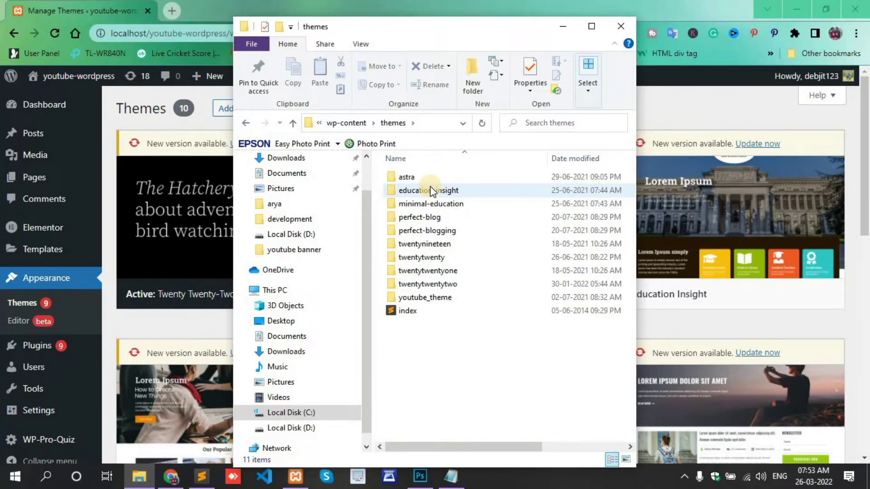
# Create a new folder named development in themes and open it.
pyautogui.click(475, 81)
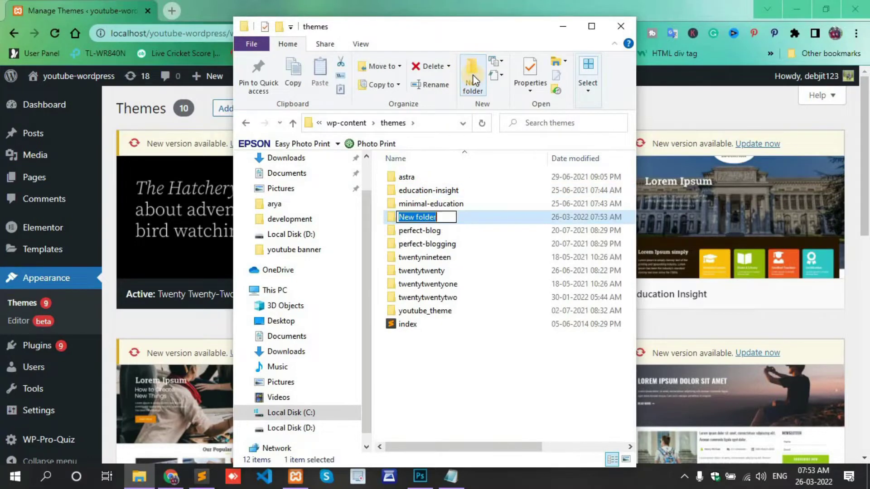
pyautogui.write('development')
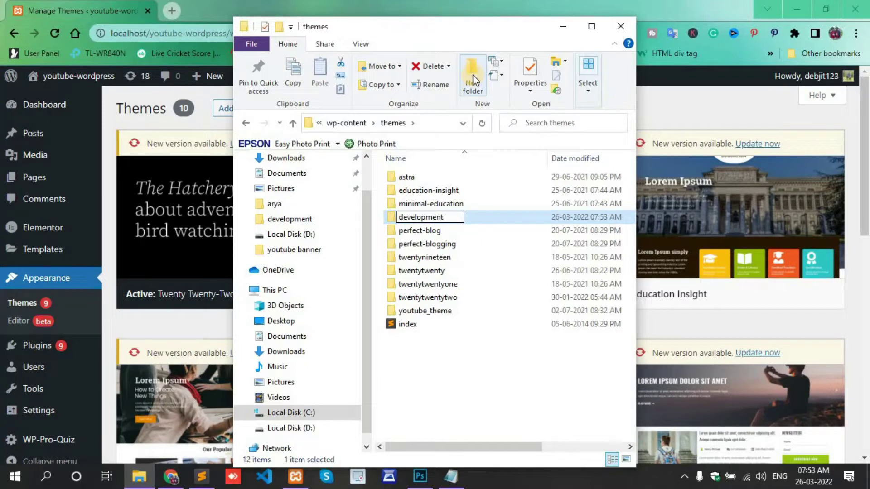
pyautogui.click(447, 367)
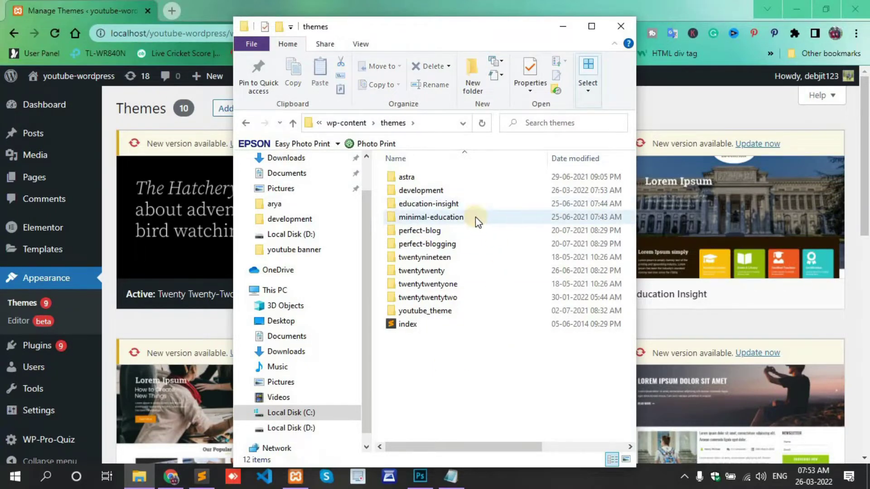
pyautogui.doubleClick(455, 191)
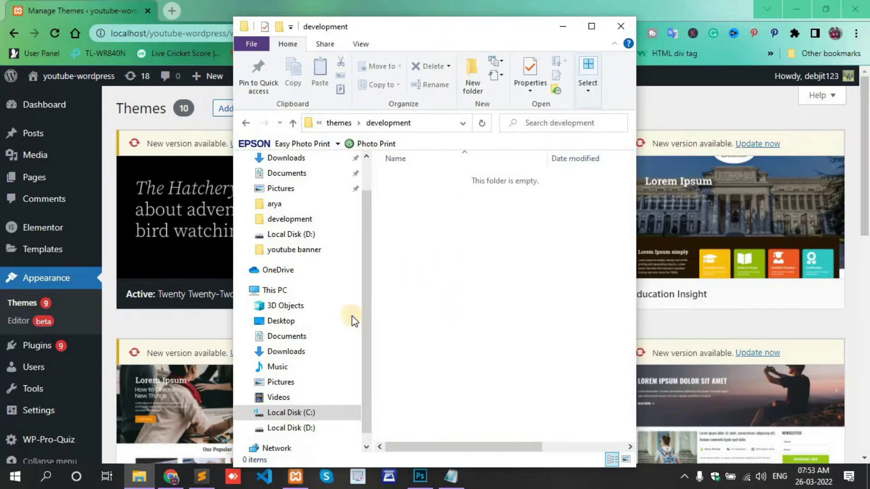
# Open themes/development as a project folder via File > Open Folder.
pyautogui.moveTo(303, 434)
pyautogui.click(202, 475)
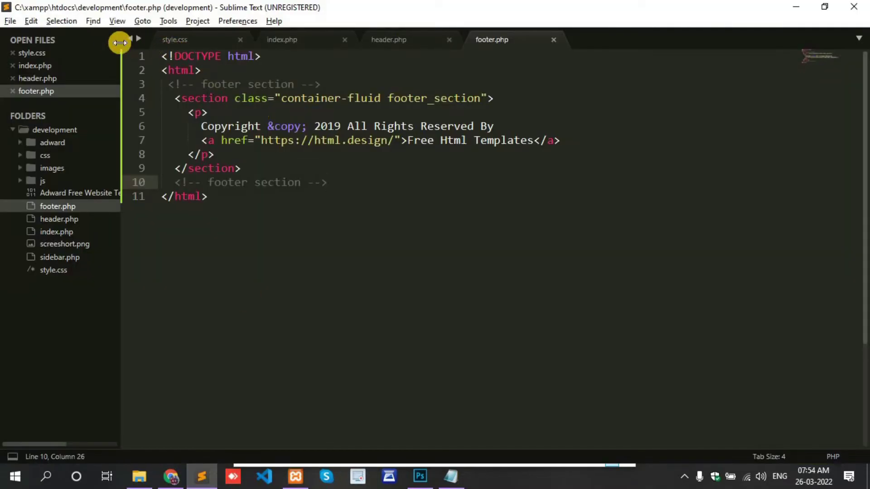
pyautogui.click(10, 22)
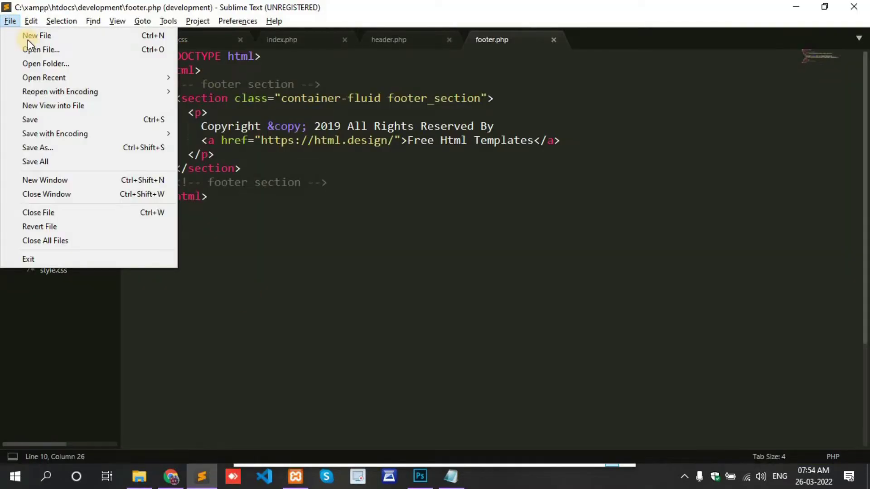
pyautogui.click(36, 62)
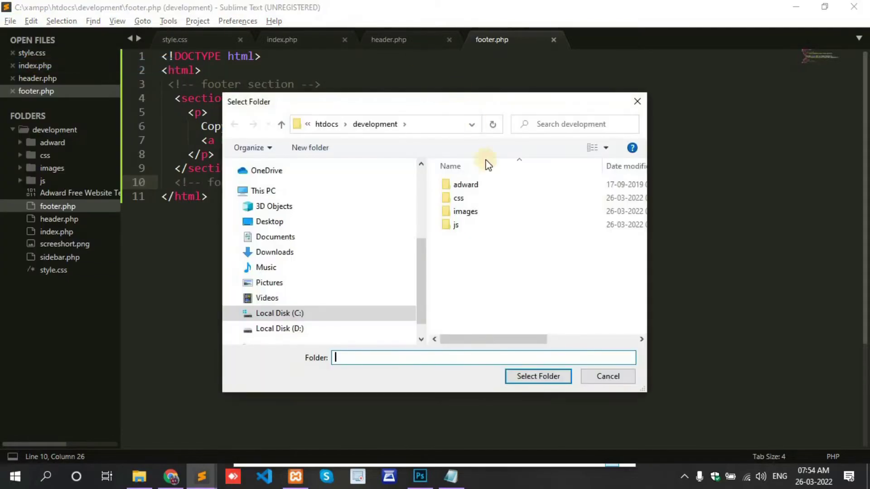
pyautogui.click(332, 129)
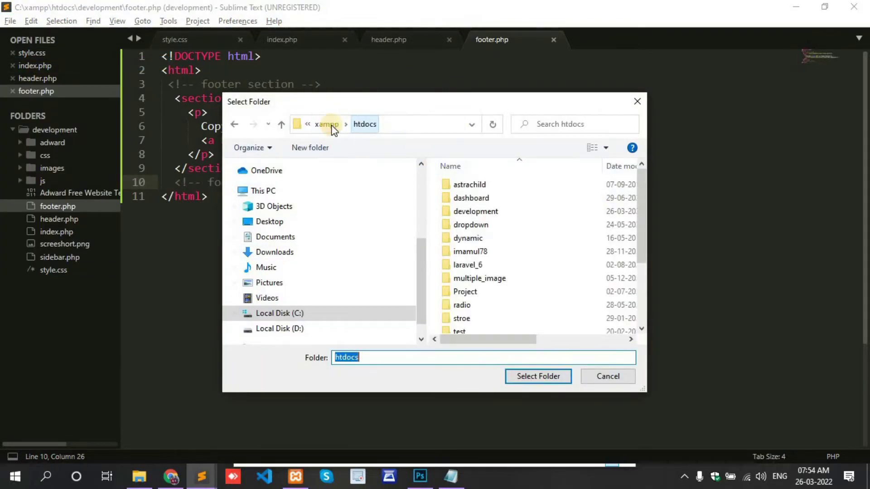
pyautogui.scroll(-3, 488, 233)
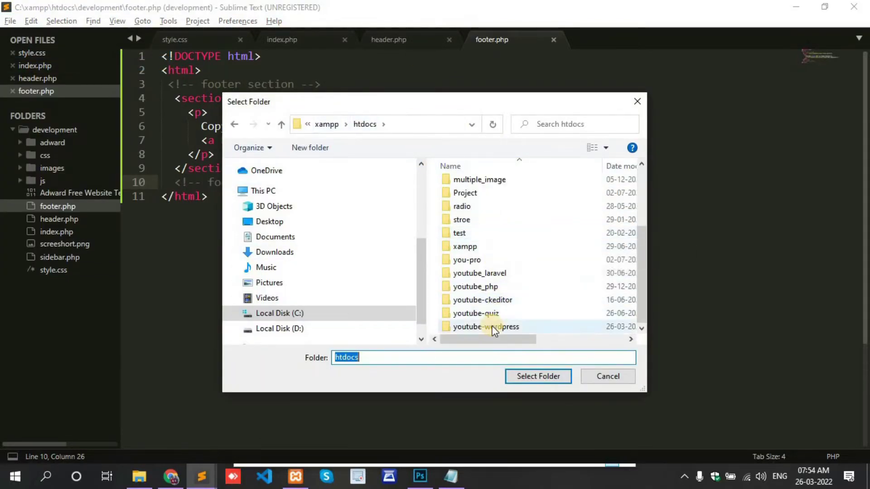
pyautogui.doubleClick(494, 326)
pyautogui.doubleClick(479, 238)
pyautogui.doubleClick(478, 196)
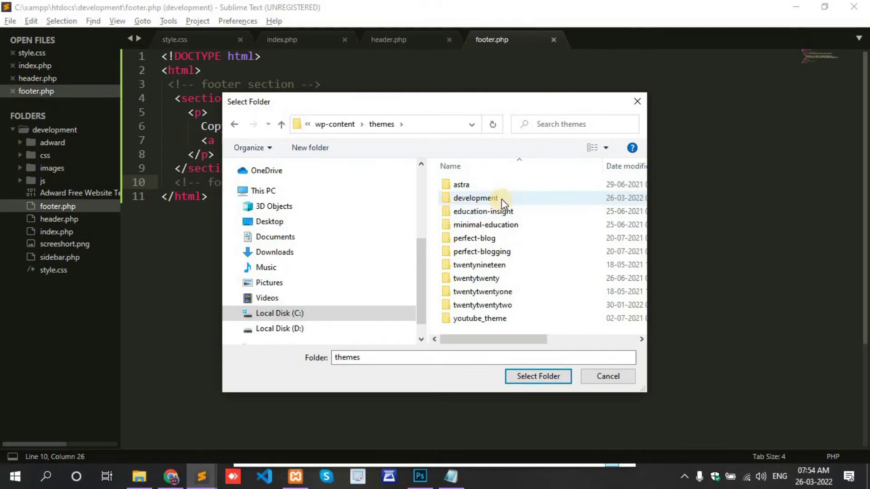
pyautogui.click(471, 198)
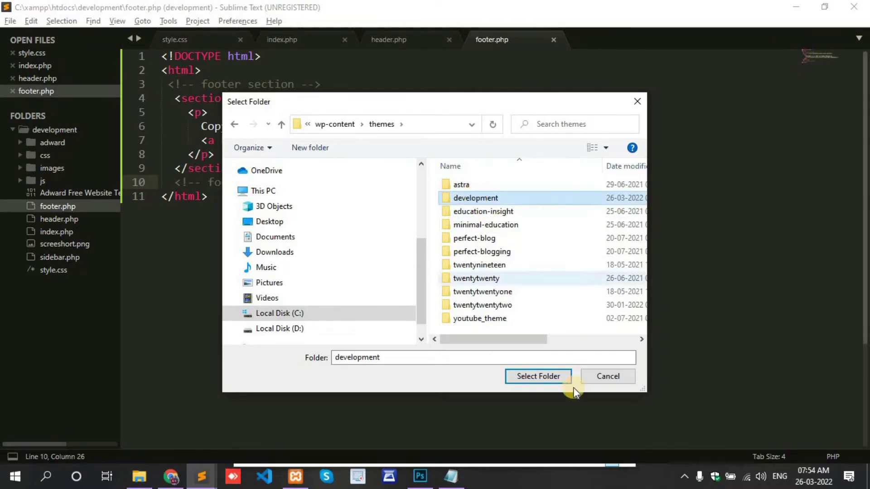
pyautogui.click(544, 377)
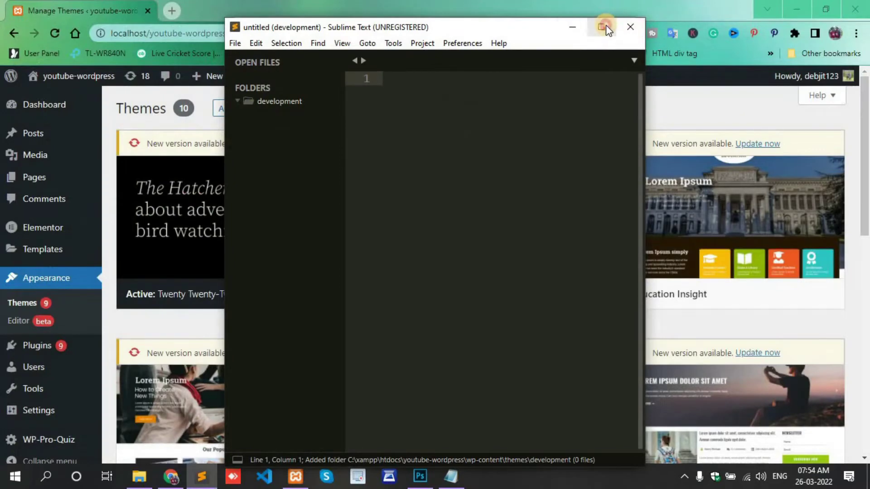
# Maximize the editor and point the Save As dialog at the development theme folder.
pyautogui.click(601, 26)
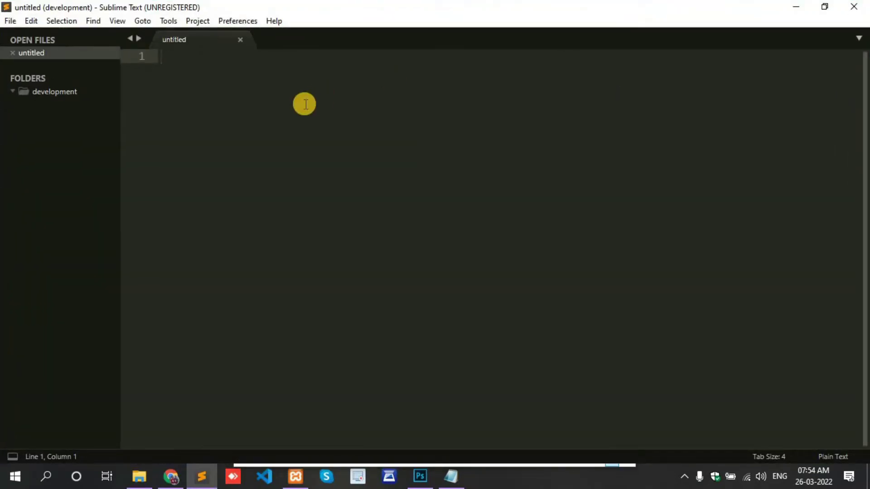
pyautogui.write('style.css')
pyautogui.hotkey('ctrl', 's')
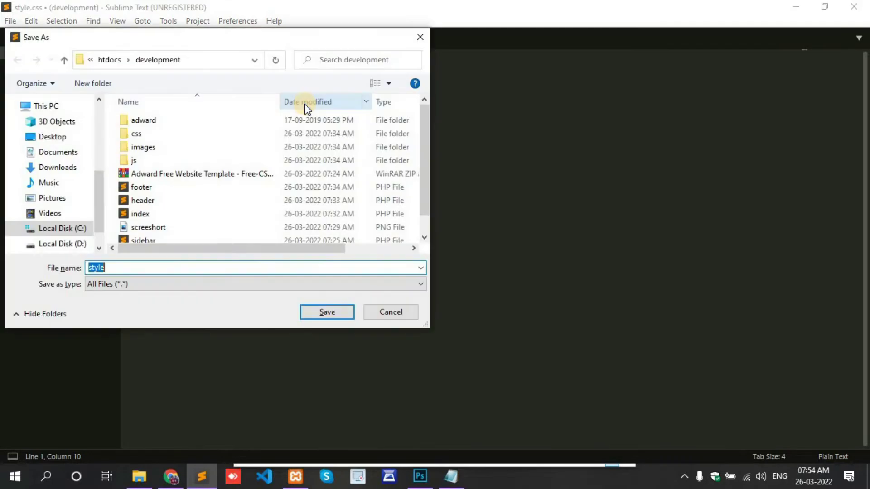
pyautogui.click(115, 62)
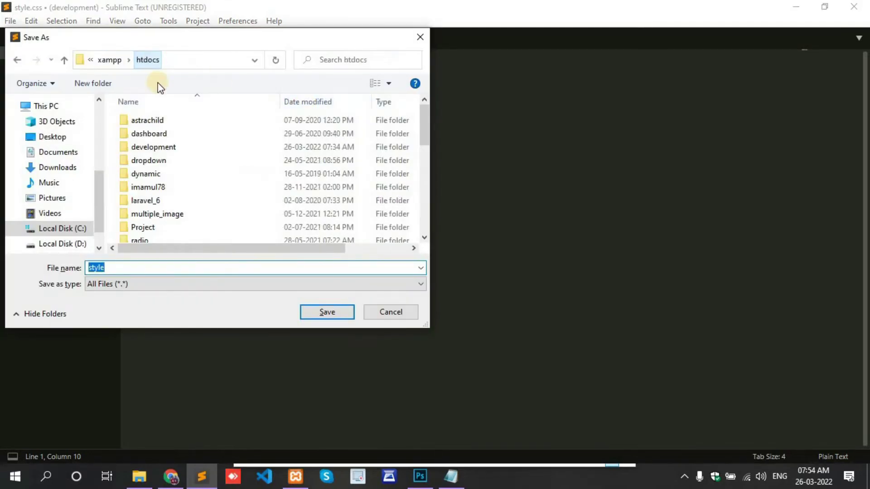
pyautogui.scroll(-5, 165, 188)
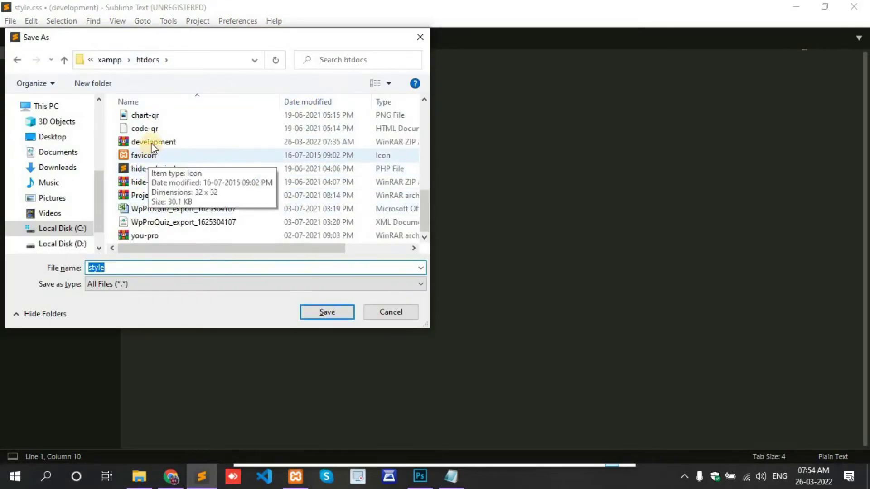
pyautogui.scroll(2, 154, 146)
pyautogui.doubleClick(152, 157)
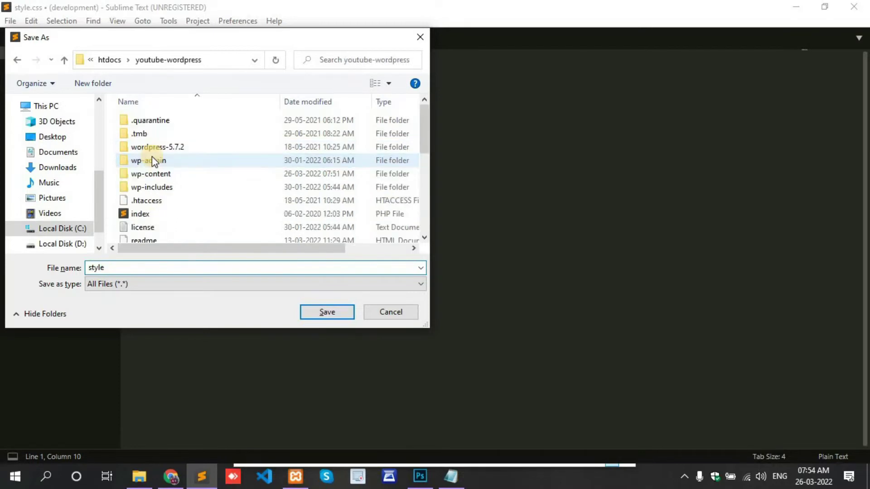
pyautogui.doubleClick(166, 175)
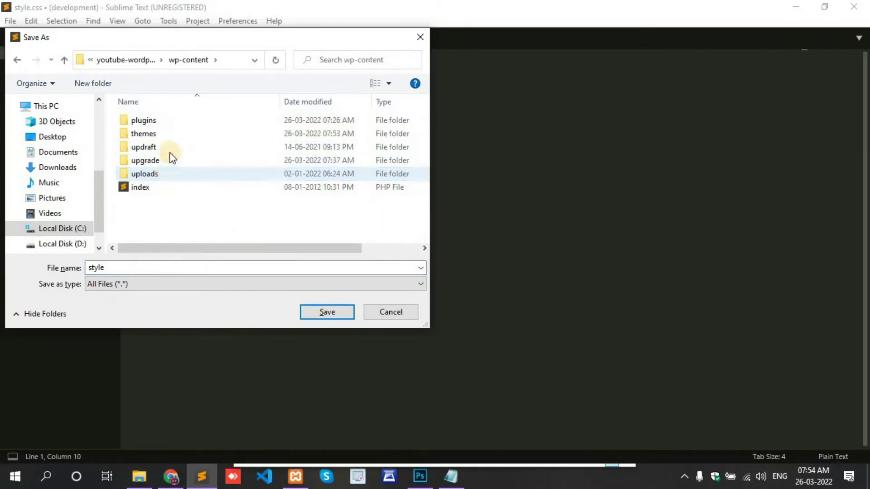
pyautogui.click(157, 140)
pyautogui.doubleClick(157, 140)
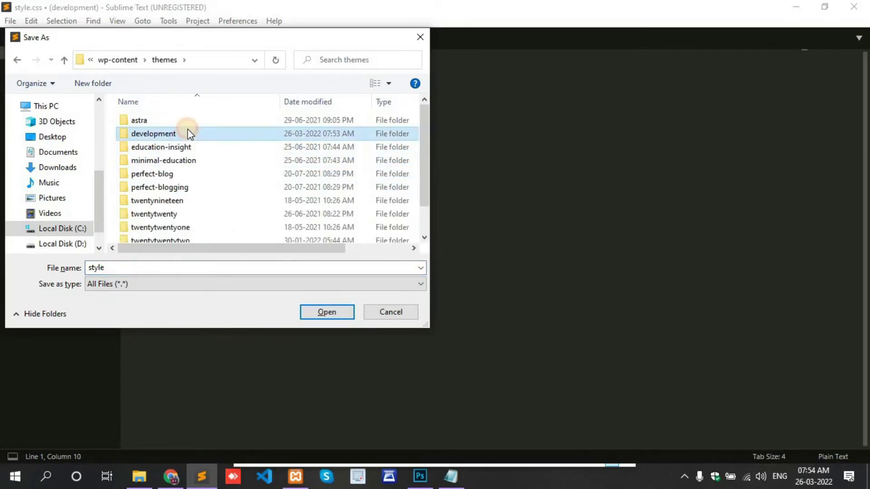
pyautogui.doubleClick(189, 133)
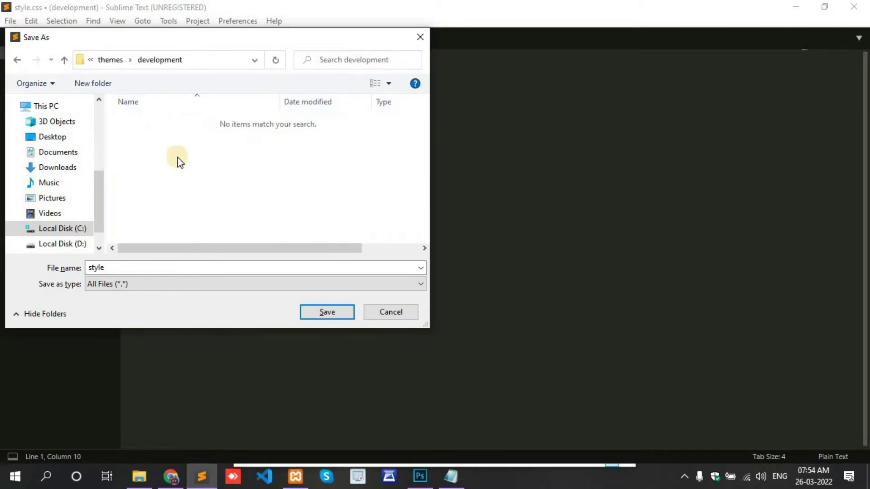
# Save the file as style.css and clear its stray text, leaving it empty.
pyautogui.doubleClick(153, 267)
pyautogui.write('style.css')
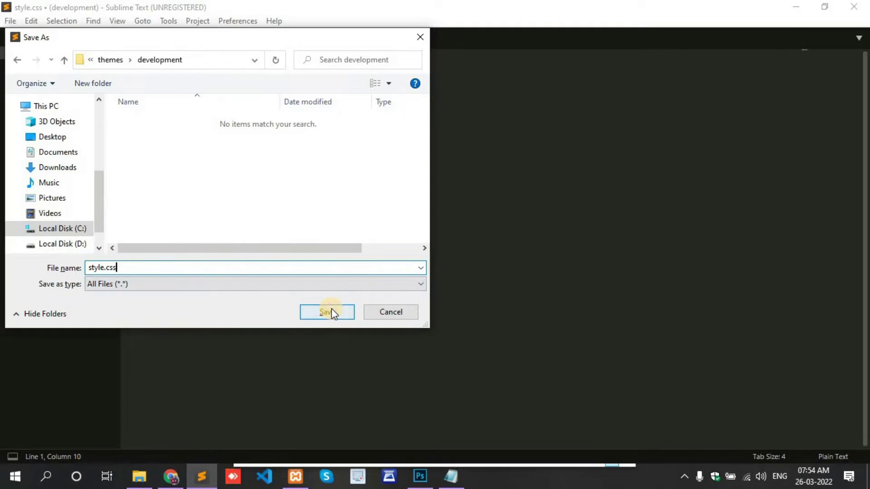
pyautogui.click(331, 313)
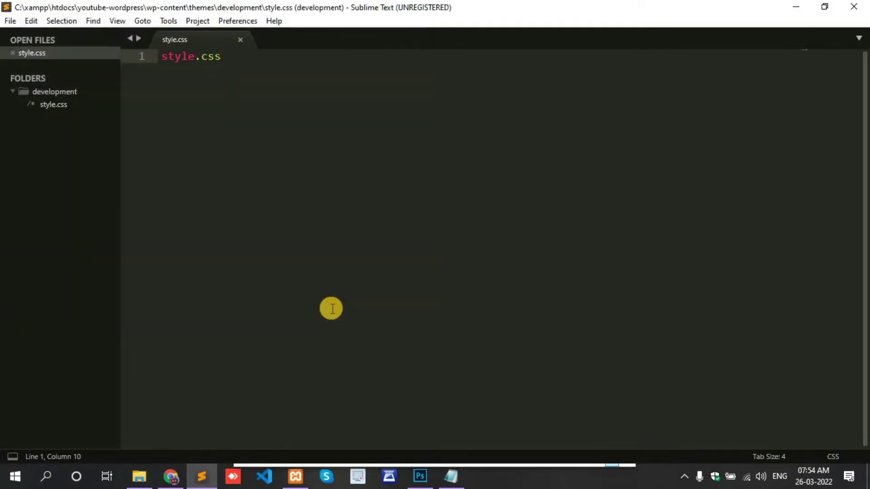
pyautogui.hotkey('ctrl', 'a')
pyautogui.press('BackSpace')
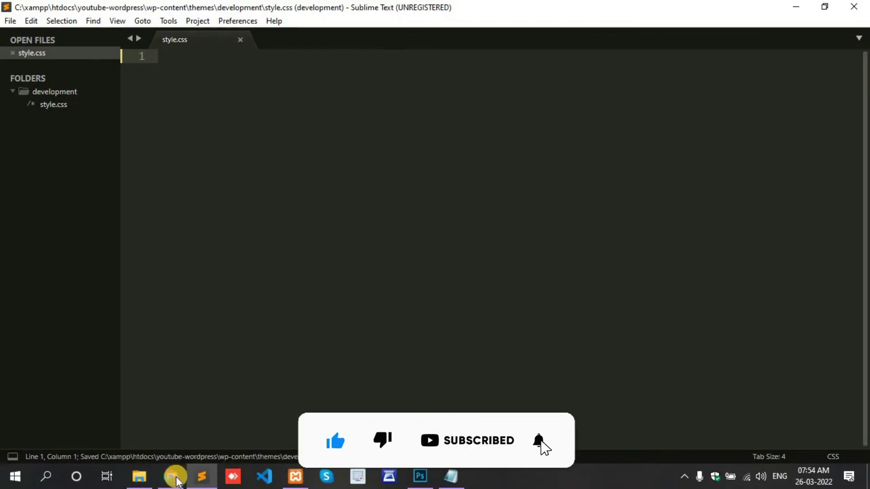
# Reload the WordPress Appearance > Themes page and look through the theme cards.
pyautogui.click(176, 479)
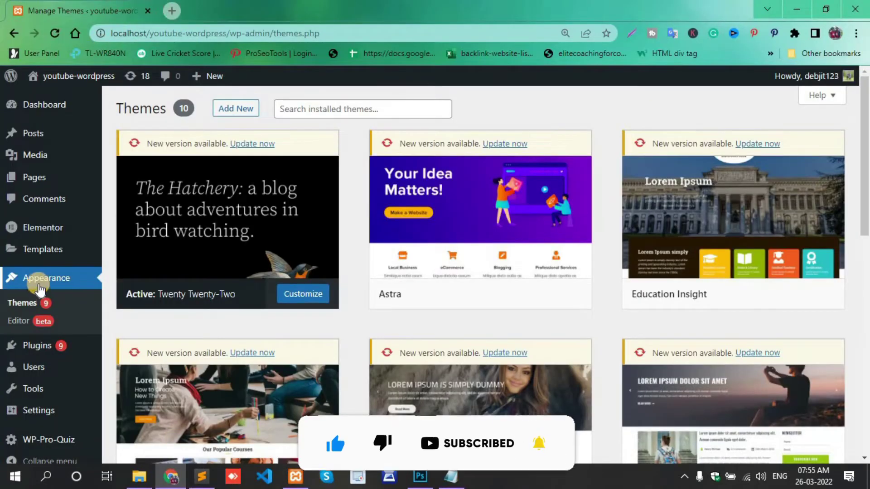
pyautogui.scroll(-1, 641, 165)
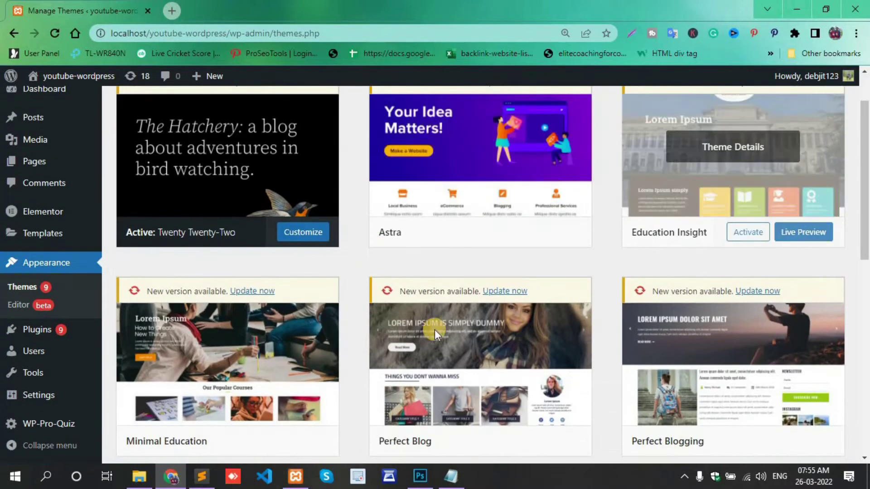
pyautogui.scroll(-1, 577, 218)
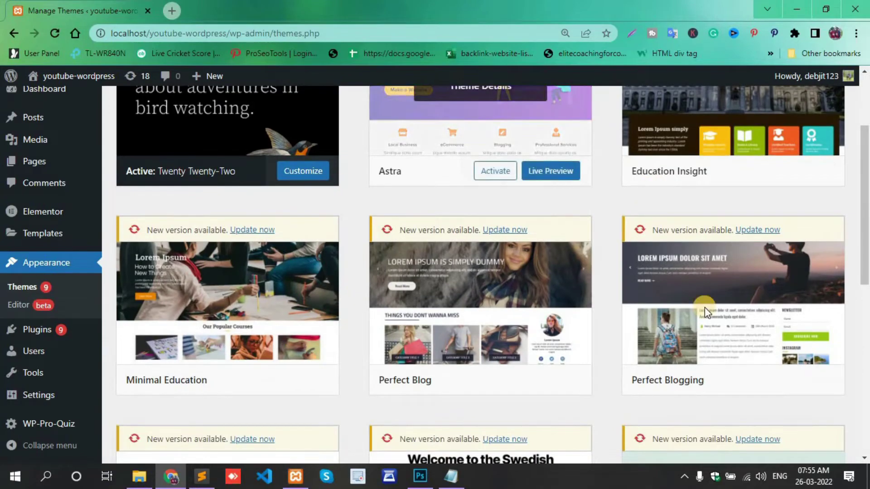
pyautogui.scroll(2, 575, 360)
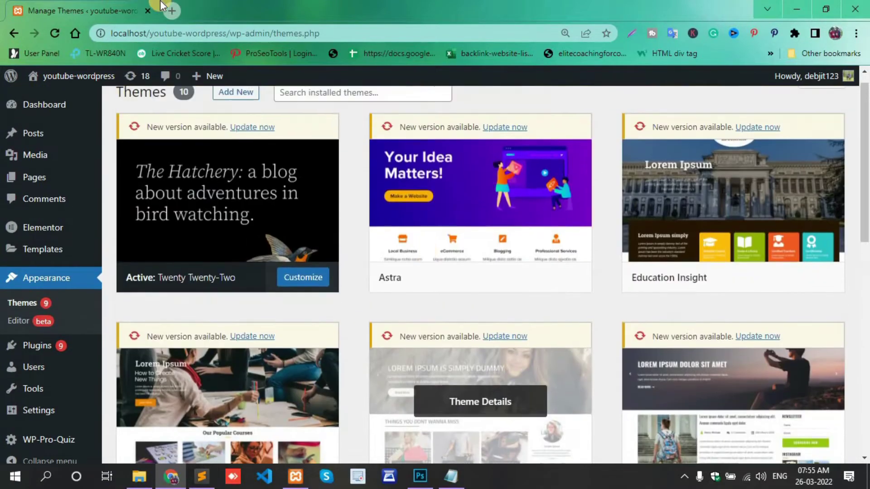
pyautogui.click(53, 34)
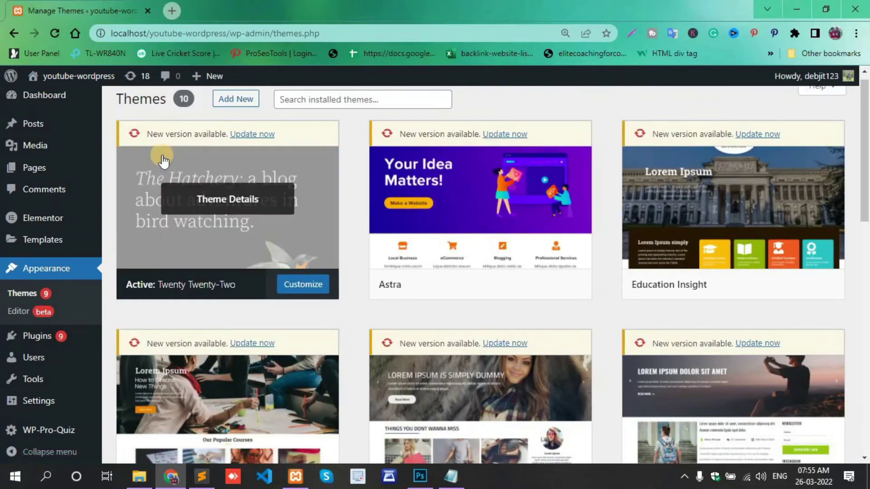
pyautogui.scroll(-5, 162, 156)
pyautogui.scroll(-3, 207, 189)
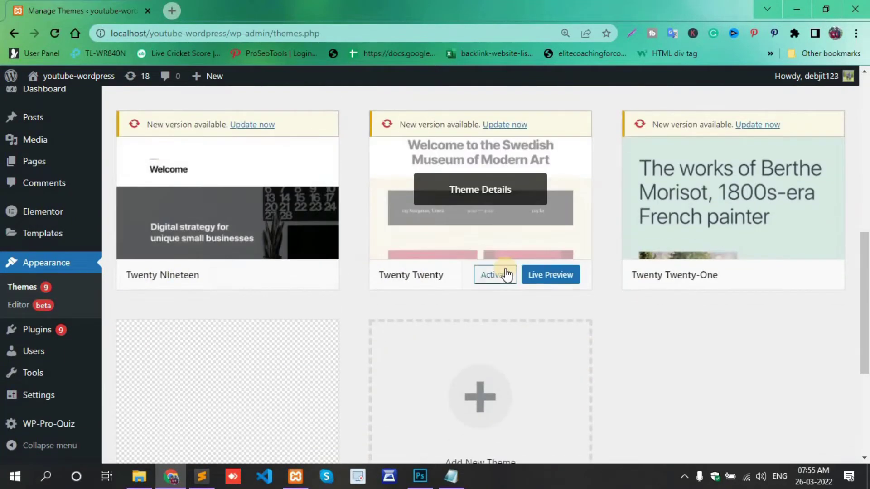
pyautogui.scroll(4, 509, 203)
pyautogui.scroll(2, 423, 223)
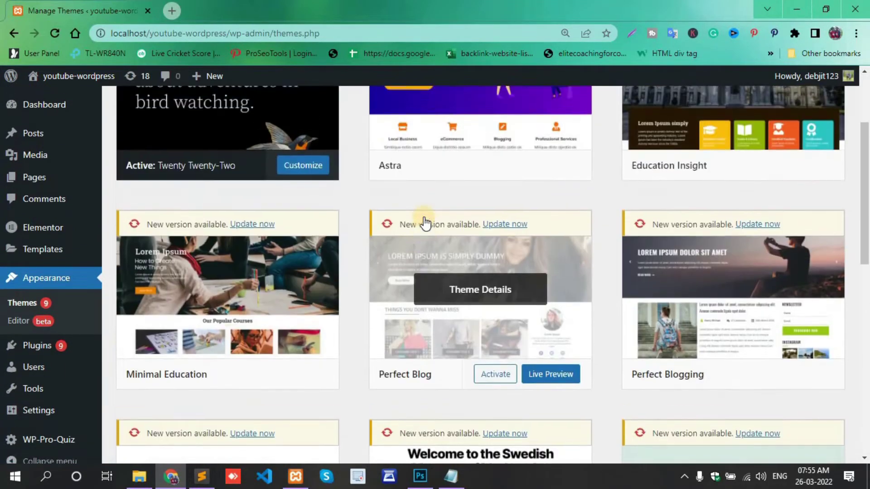
pyautogui.scroll(3, 423, 223)
pyautogui.scroll(-3, 422, 217)
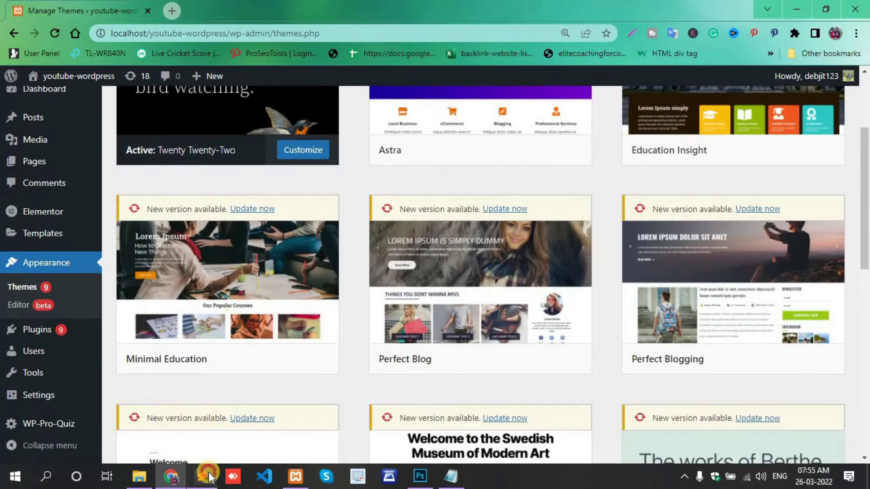
# Start the style.css comment with Theme Name: My First Theme and a Theme URL label.
pyautogui.click(204, 476)
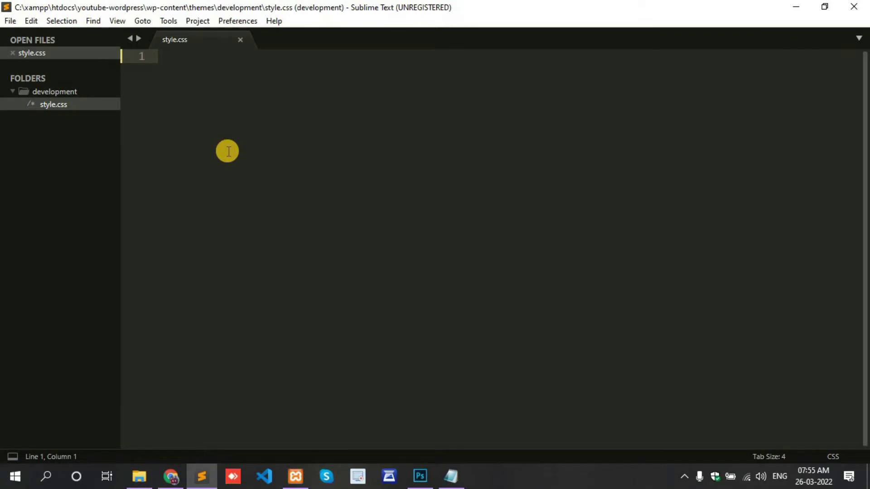
pyautogui.write('/')
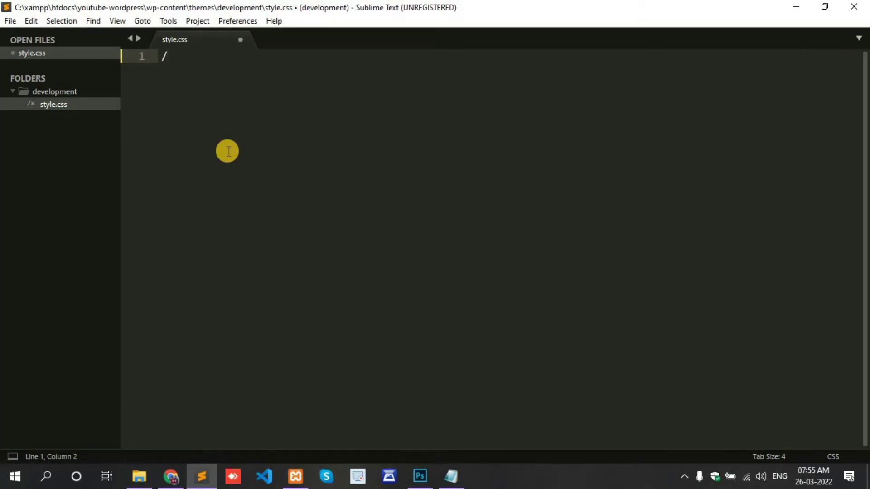
pyautogui.write('*')
pyautogui.press('Return')
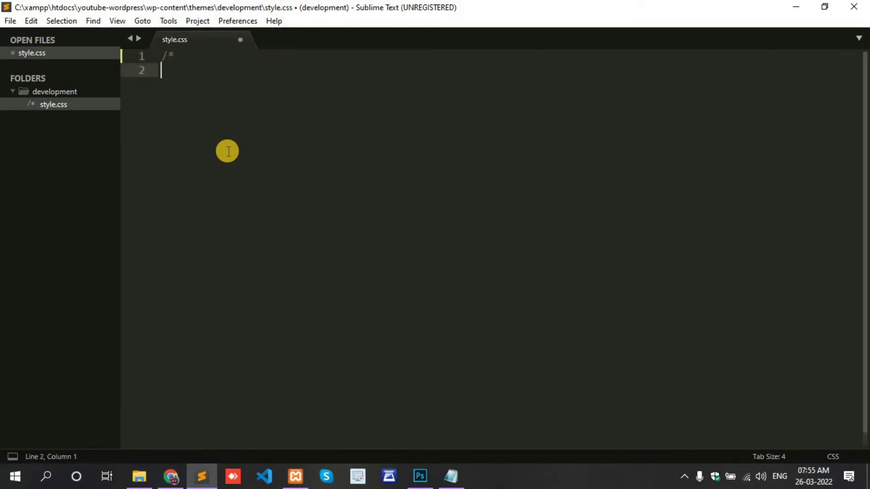
pyautogui.write('The')
pyautogui.write('me Name : M')
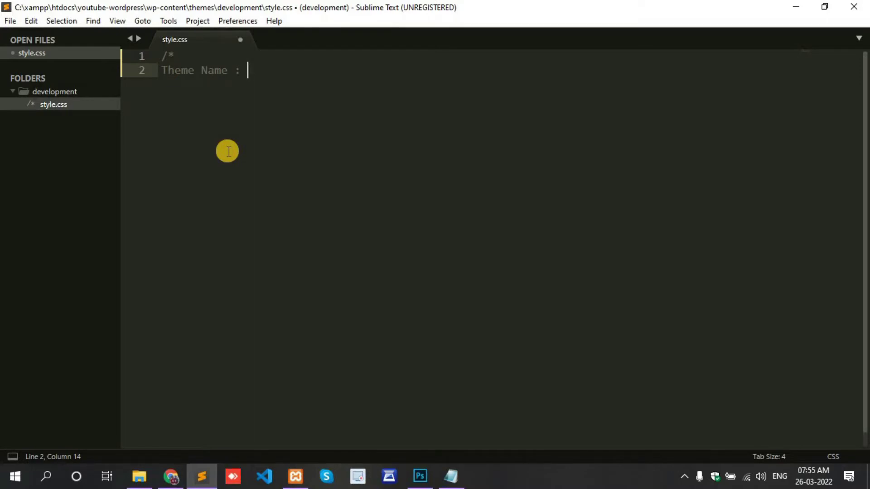
pyautogui.write('y First Theme')
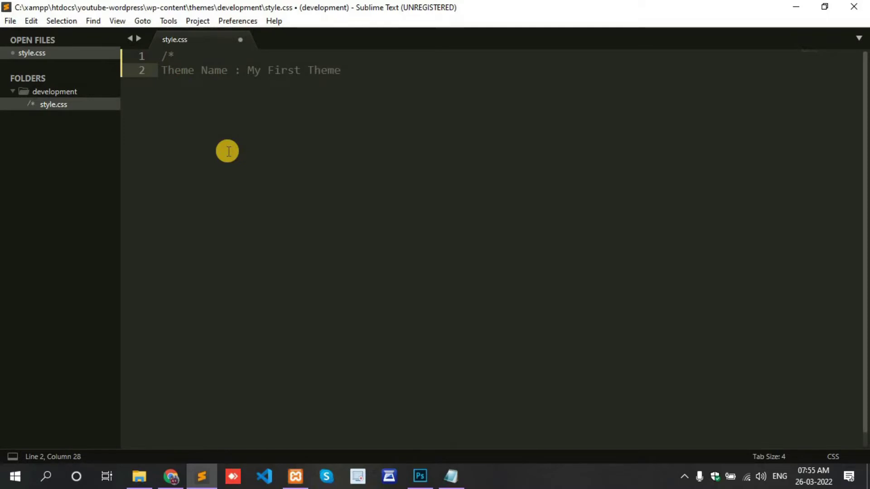
pyautogui.press('Return')
pyautogui.write('Tha')
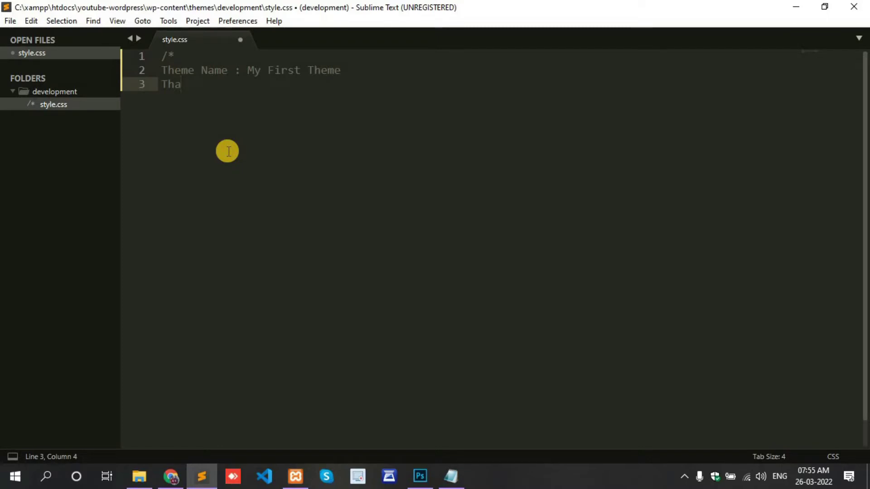
pyautogui.press('BackSpace')
pyautogui.write('eme UR')
pyautogui.write('L :;')
# Copy the blog address from a new browser tab and return to the editor.
pyautogui.hotkey('alt', 'Tab')
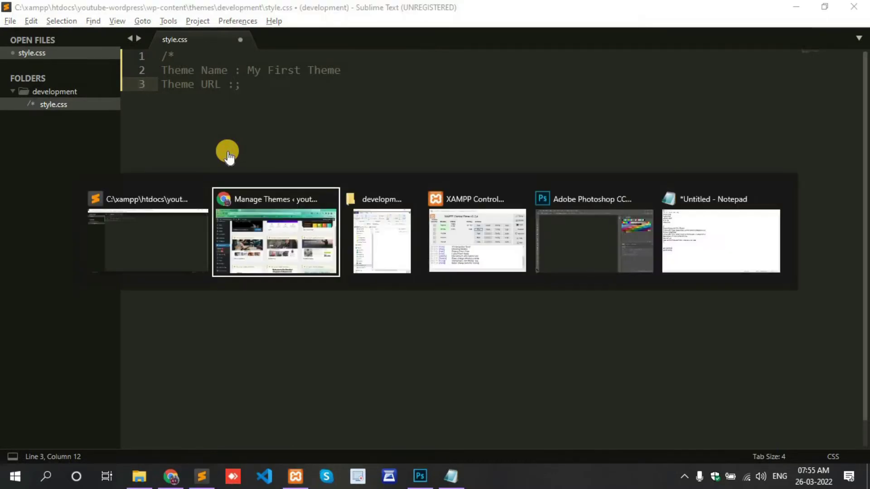
pyautogui.click(170, 10)
pyautogui.write('ph')
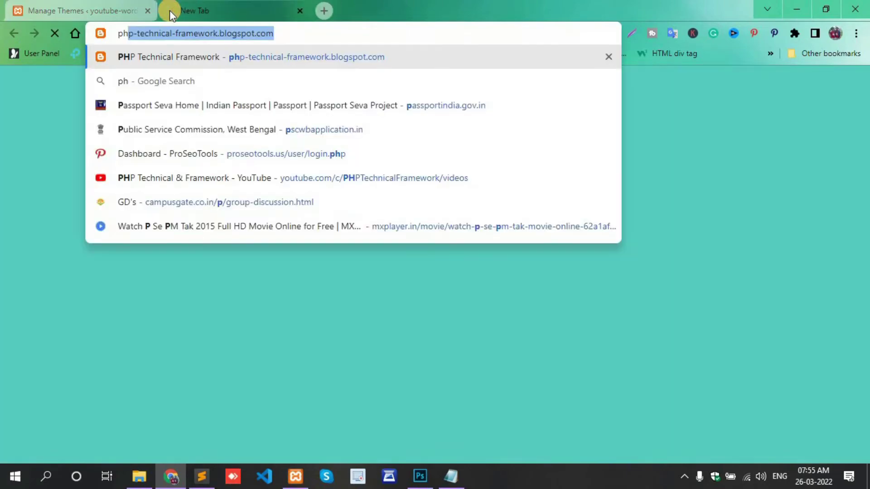
pyautogui.hotkey('alt', 'Tab')
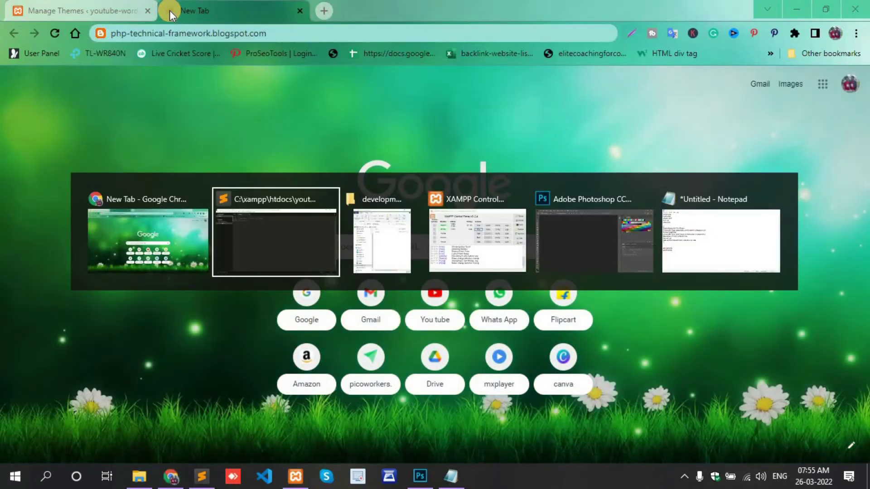
# Paste the blog URL as Theme URL and add Author Debjit Das with the same Author URL.
pyautogui.write('https://php-technical-framework.blogspot.com/')
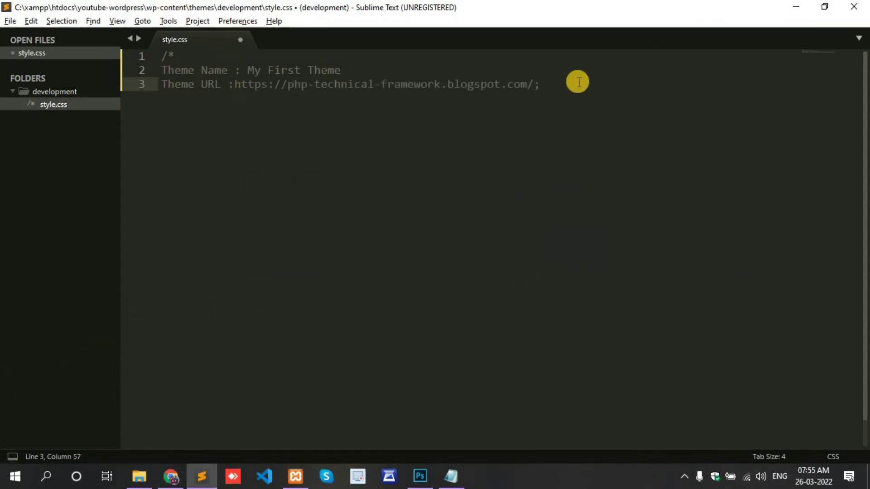
pyautogui.press('Return')
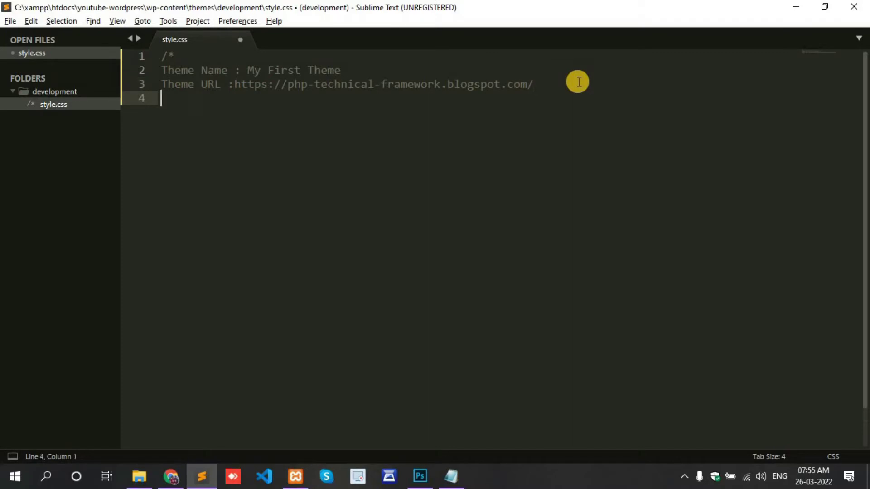
pyautogui.write('Author ')
pyautogui.write(':')
pyautogui.write(' Debjit Das')
pyautogui.press('Return')
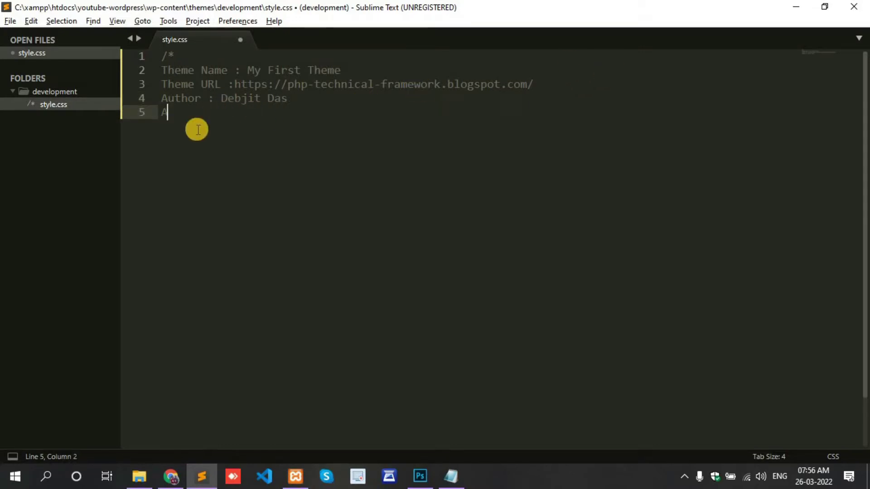
pyautogui.write('uthor URL: ;')
pyautogui.write('https://php-technical-framework.blogspot.com/')
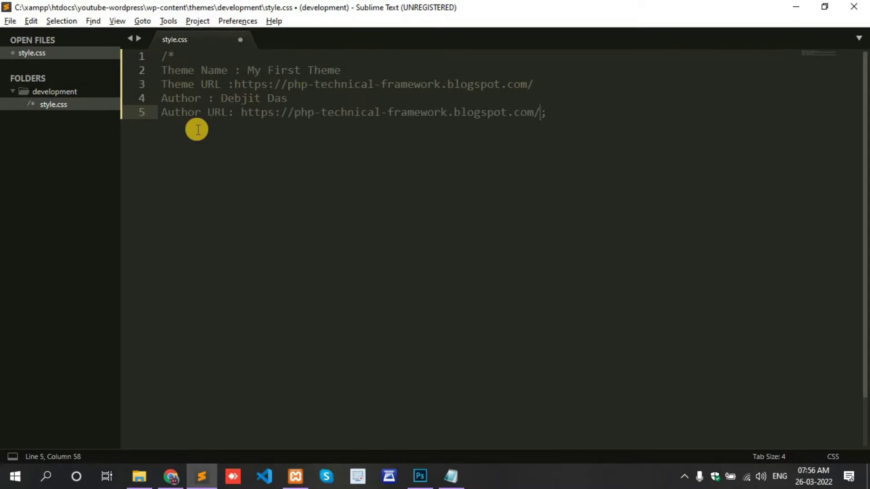
pyautogui.press('Delete')
# Add the header line Description: This is my first theme.
pyautogui.press('Return')
pyautogui.write('(')
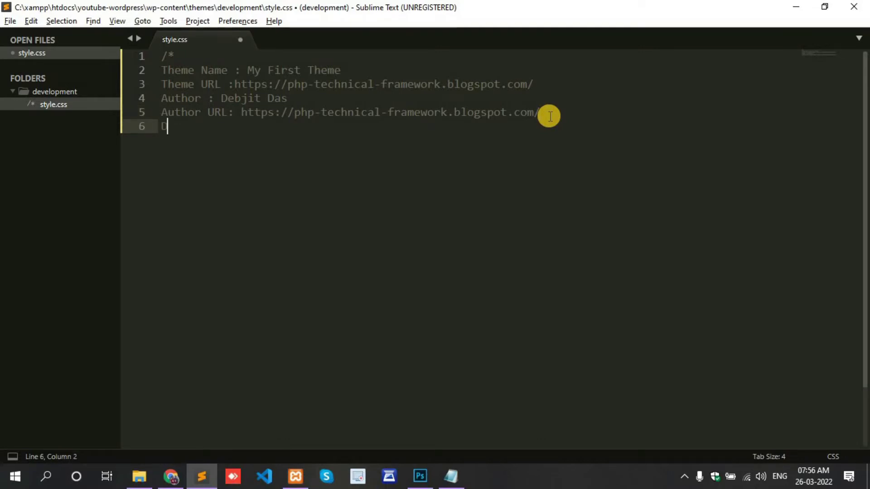
pyautogui.write('escription: FThis is my first theme;')
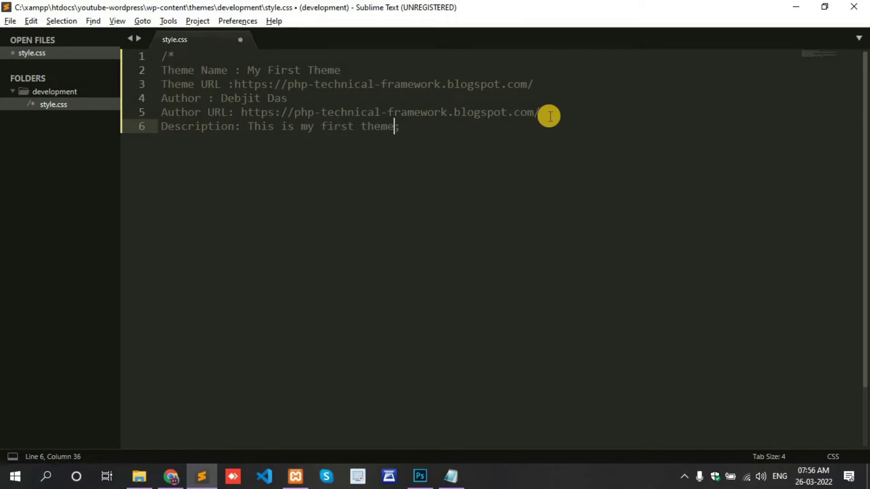
# Add a Version: 1.0 line after the description.
pyautogui.click(443, 127)
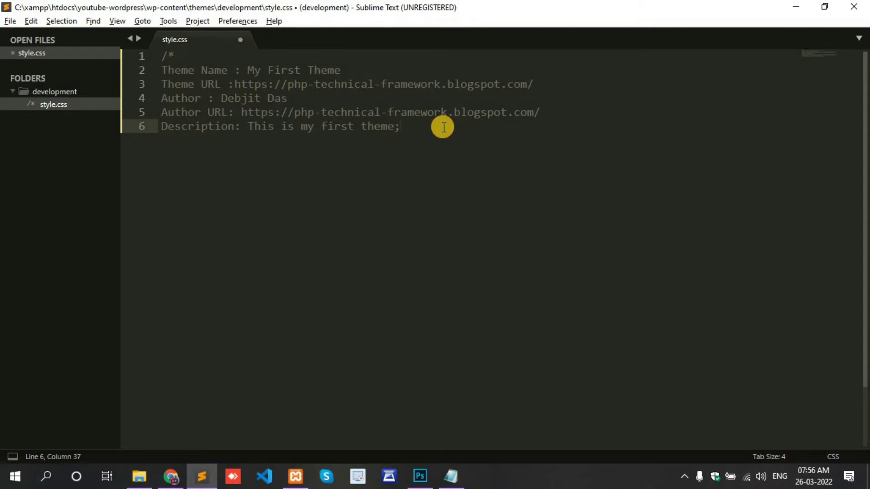
pyautogui.press('Return')
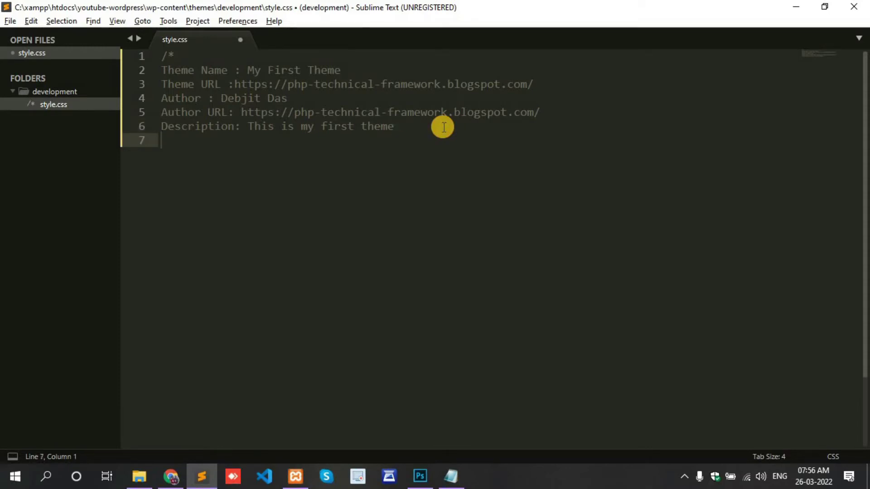
pyautogui.write('Version: 10.;')
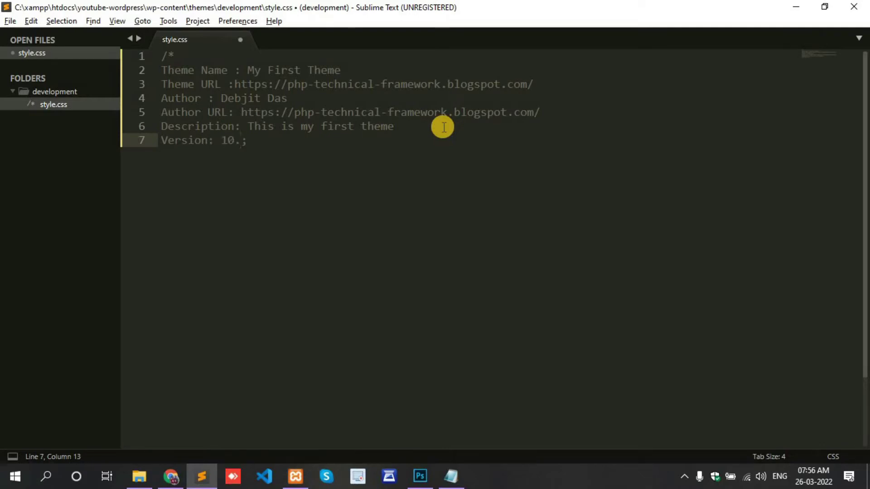
pyautogui.press('BackSpace')
pyautogui.press('BackSpace')
pyautogui.write('.0')
pyautogui.press('Return')
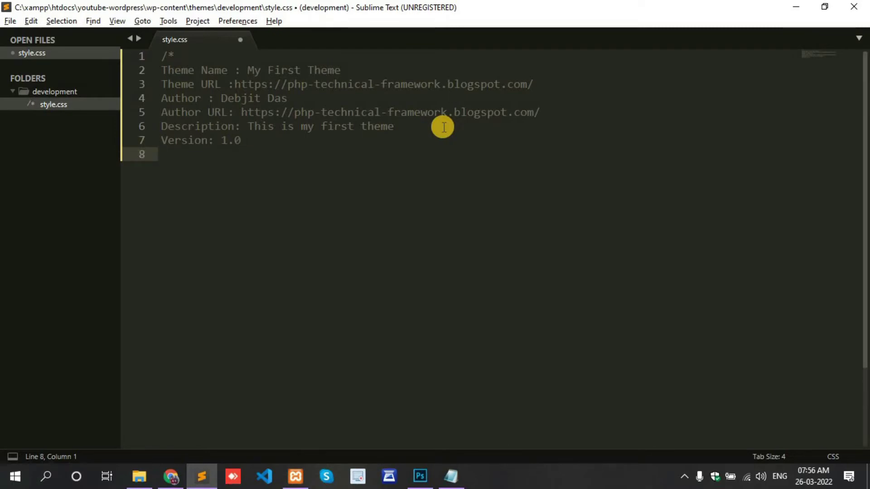
pyautogui.write('License: GNU')
# Add License: GNU General Public License v2 or later, without a trailing semicolon.
pyautogui.press('BackSpace')
pyautogui.write('Generak Public ')
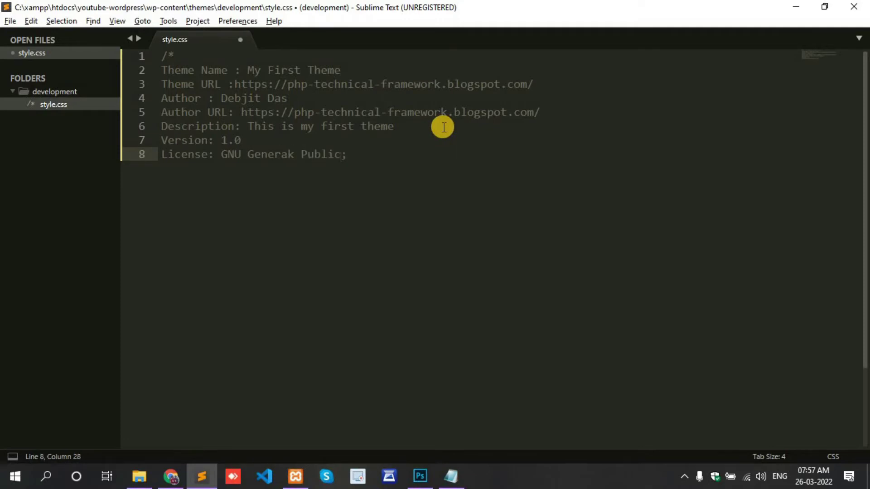
pyautogui.write('Li')
pyautogui.write('cens')
pyautogui.write('e')
pyautogui.write(' v')
pyautogui.press('BackSpace')
pyautogui.write('v2 ')
pyautogui.write('or later')
pyautogui.click(484, 151)
pyautogui.press('BackSpace')
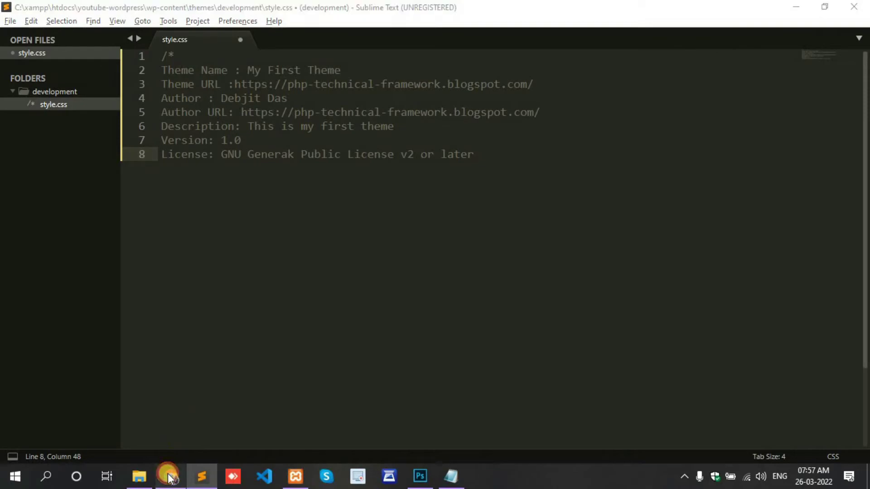
# Show the Twenty Twenty-Two theme details on the WordPress Themes page.
pyautogui.click(171, 476)
pyautogui.click(134, 5)
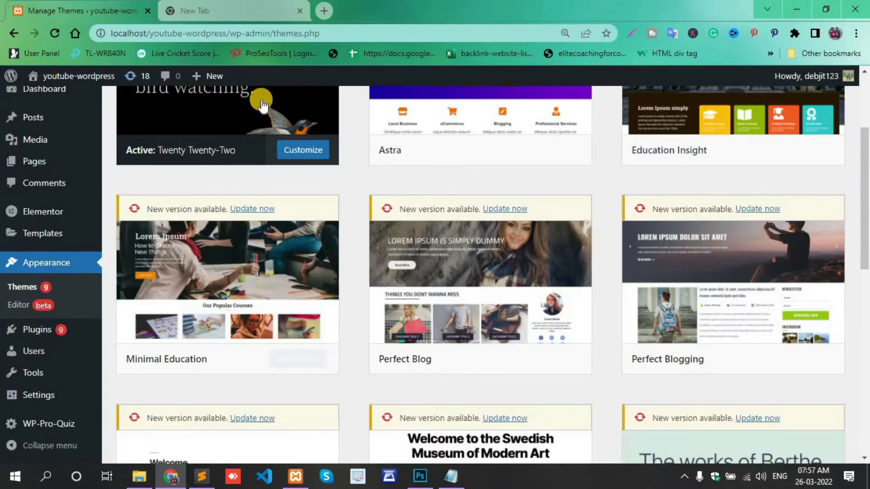
pyautogui.click(241, 110)
pyautogui.scroll(-2, 589, 209)
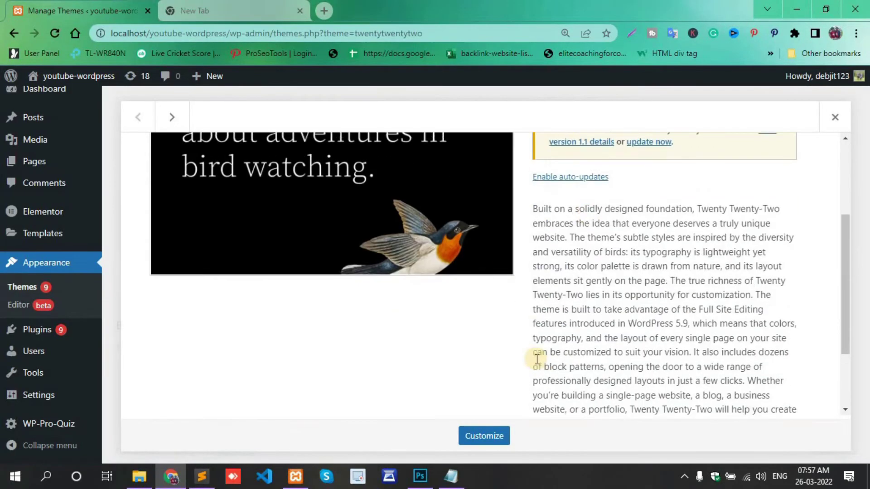
pyautogui.scroll(2, 544, 202)
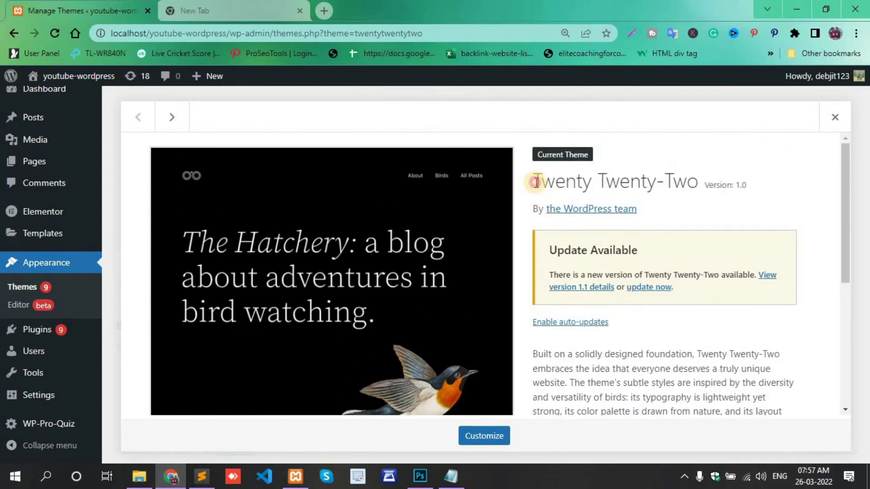
# Review the theme's title, Version 1.0 label and description paragraph.
pyautogui.moveTo(534, 181); pyautogui.dragTo(698, 188)
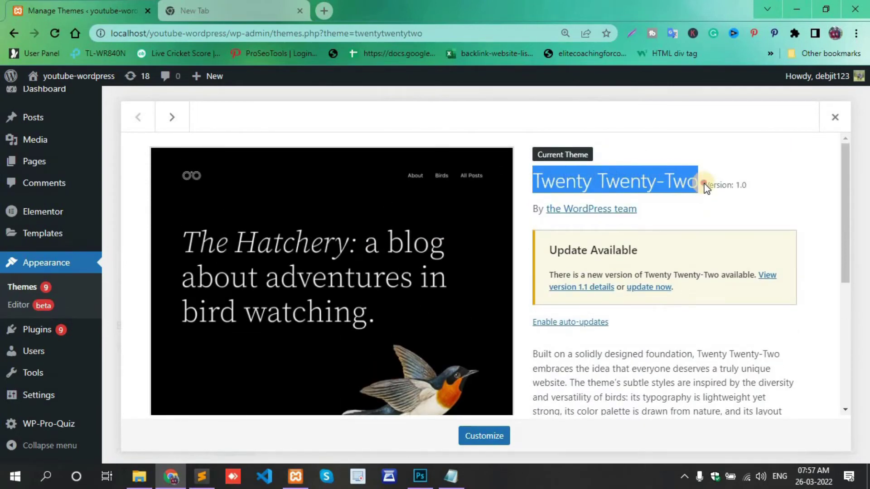
pyautogui.moveTo(705, 187); pyautogui.dragTo(749, 184)
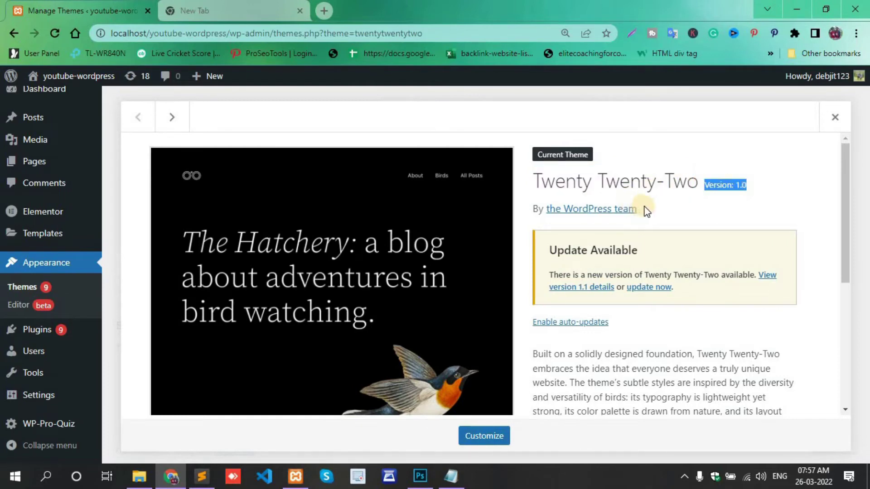
pyautogui.moveTo(645, 211); pyautogui.dragTo(524, 205)
pyautogui.scroll(-2, 524, 205)
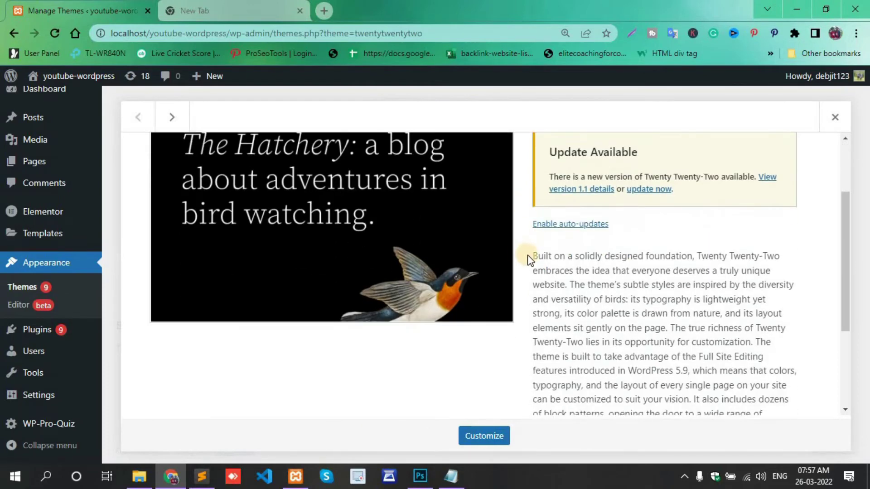
pyautogui.moveTo(531, 256); pyautogui.dragTo(685, 414)
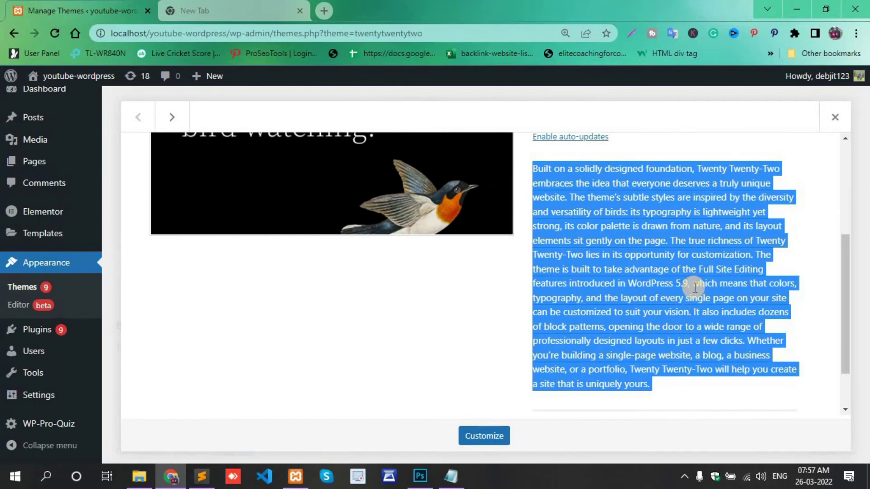
pyautogui.scroll(-2, 695, 288)
pyautogui.moveTo(694, 289); pyautogui.dragTo(546, 370)
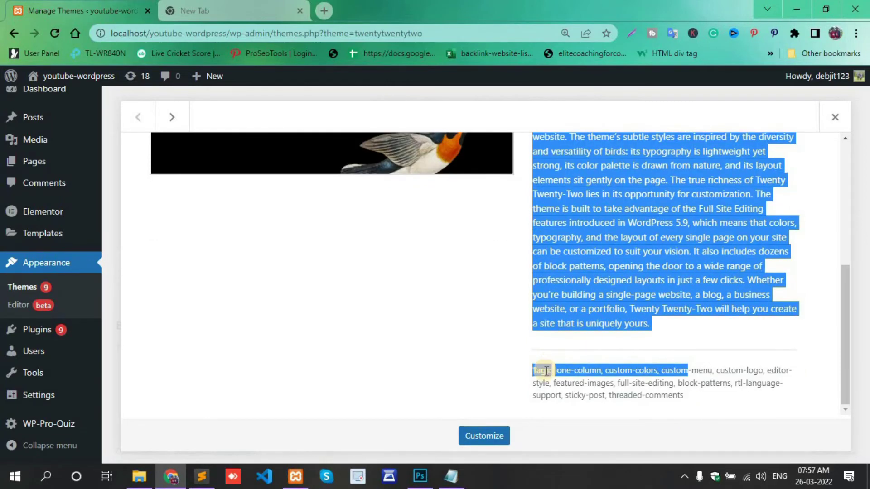
pyautogui.click(501, 136)
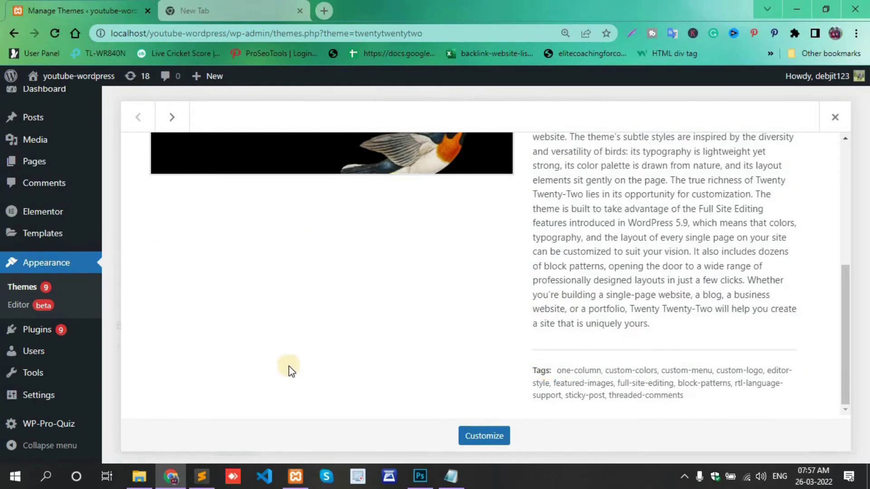
# Add Tags: Wordpress, wordpress development, wordpress theme, theme development and save style.css.
pyautogui.click(202, 478)
pyautogui.press('Return')
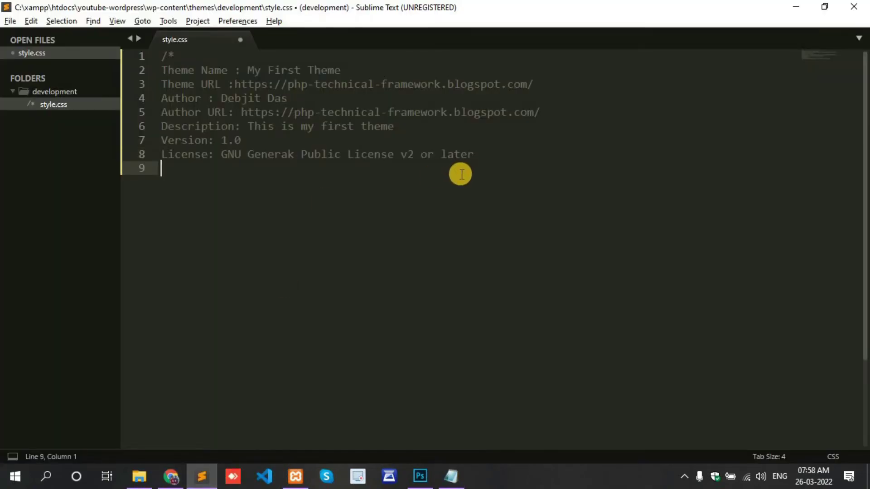
pyautogui.write('Tags')
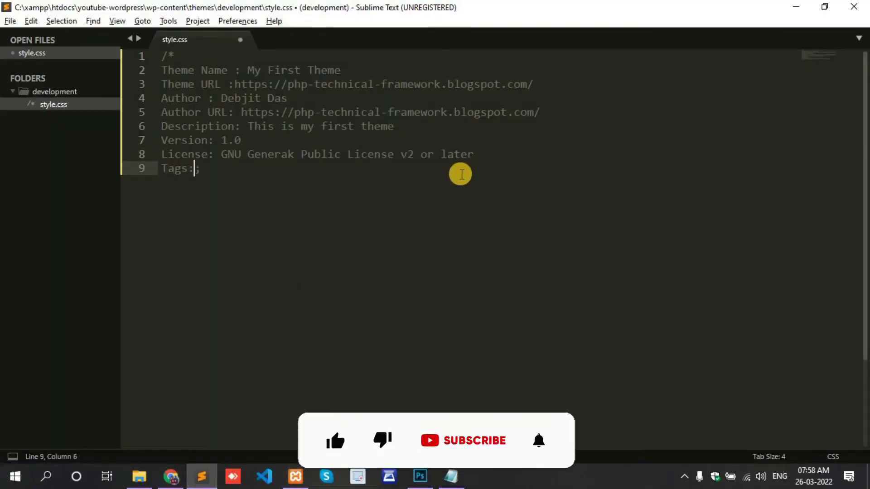
pyautogui.write(': ')
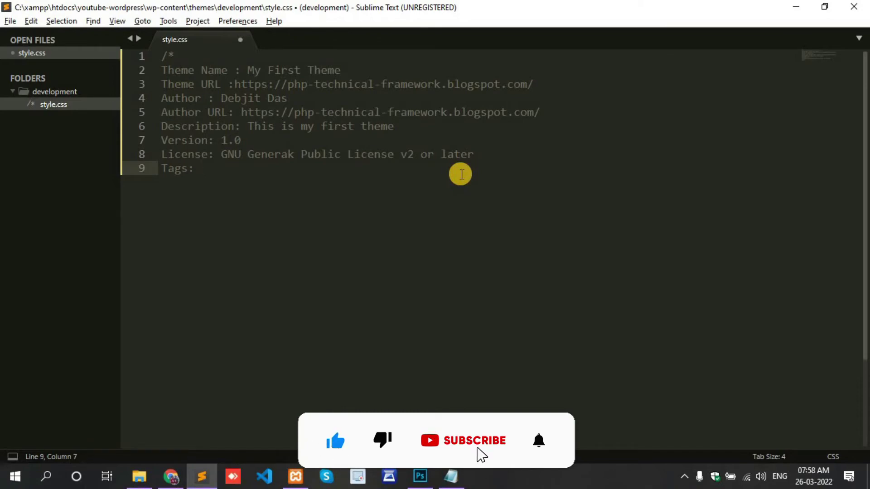
pyautogui.write('Woe')
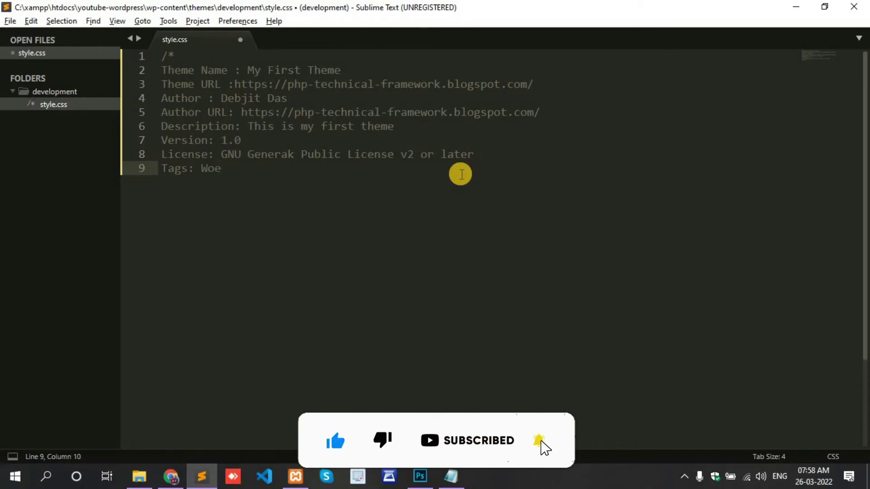
pyautogui.press('BackSpace')
pyautogui.write('rdpress, ')
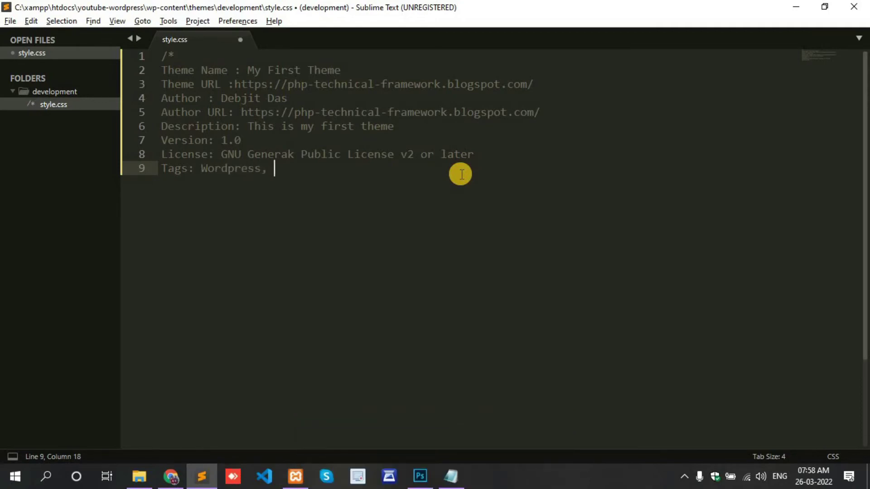
pyautogui.write('wordpress development, wordpress thaem')
pyautogui.press('BackSpace')
pyautogui.press('BackSpace')
pyautogui.write('eme,')
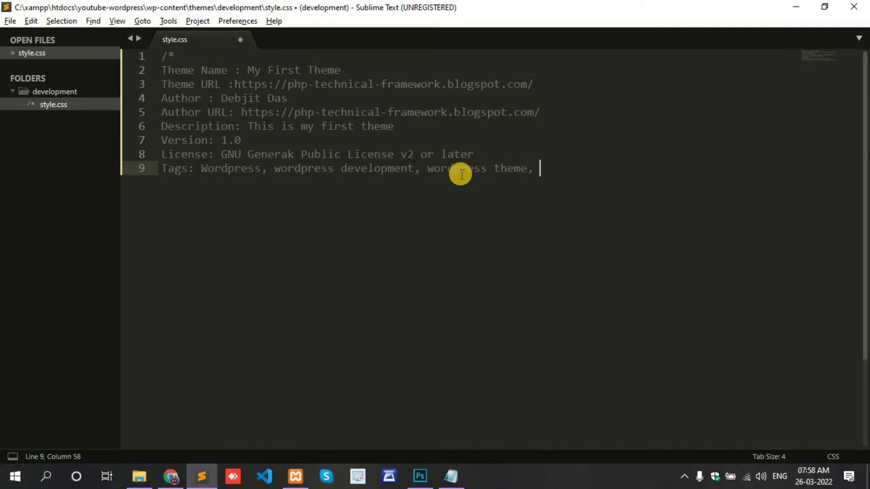
pyautogui.write(' theme development')
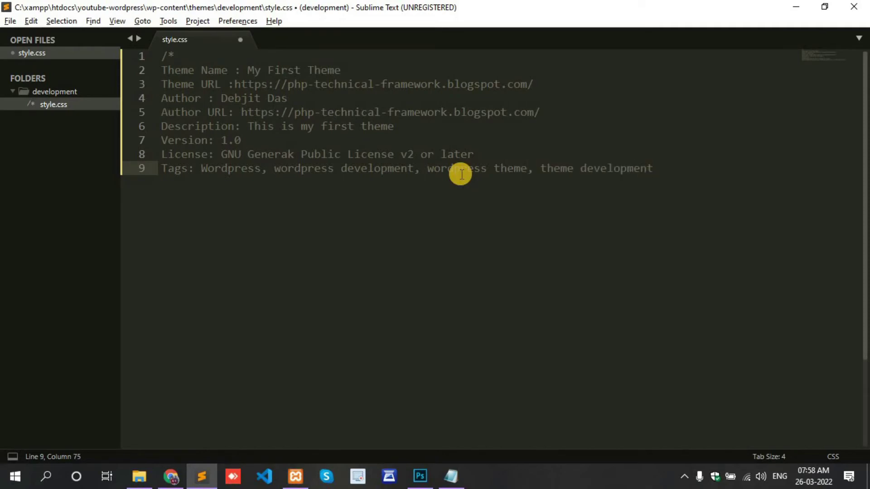
pyautogui.hotkey('ctrl', 's')
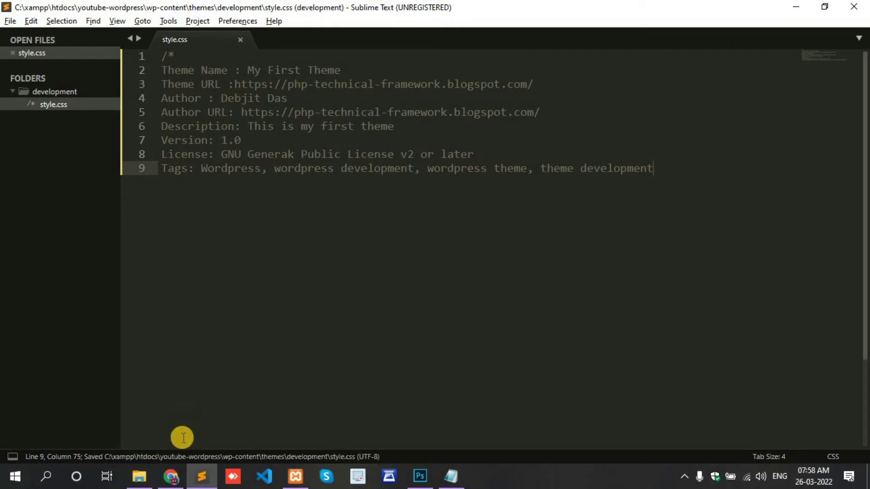
# Reload Themes and note development under Broken Themes, missing index.php.
pyautogui.click(170, 477)
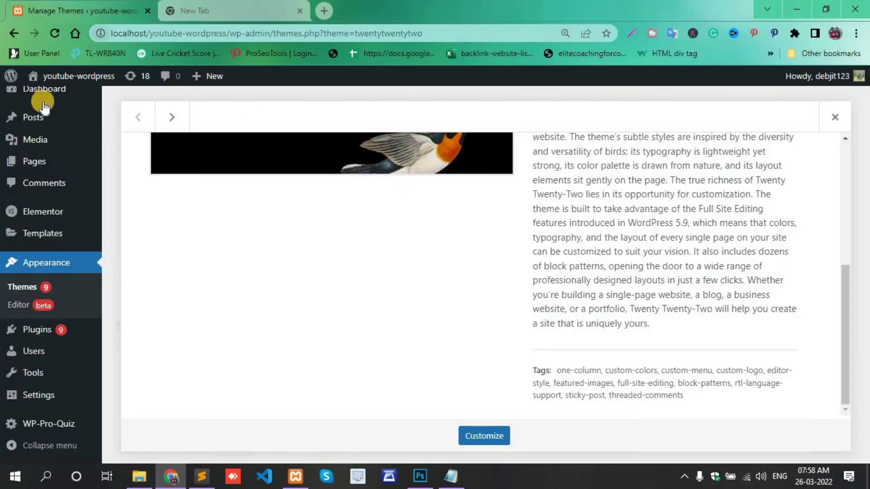
pyautogui.click(31, 286)
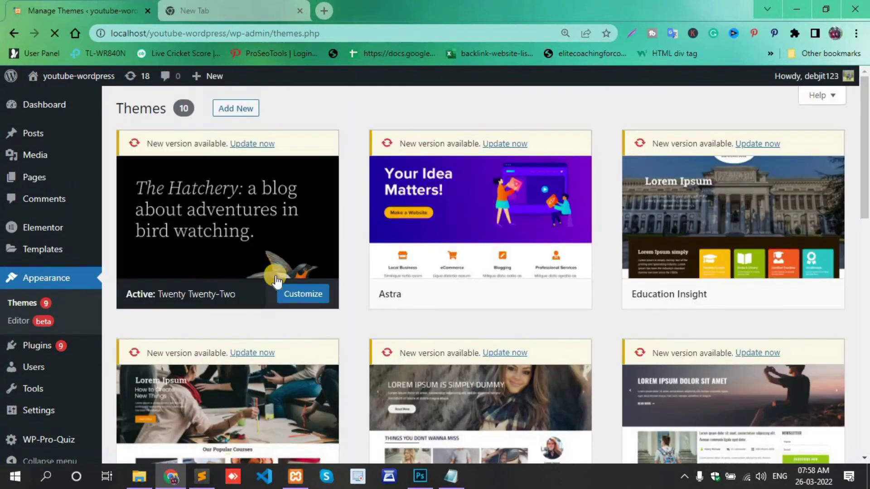
pyautogui.scroll(-4, 291, 287)
pyautogui.scroll(-5, 288, 284)
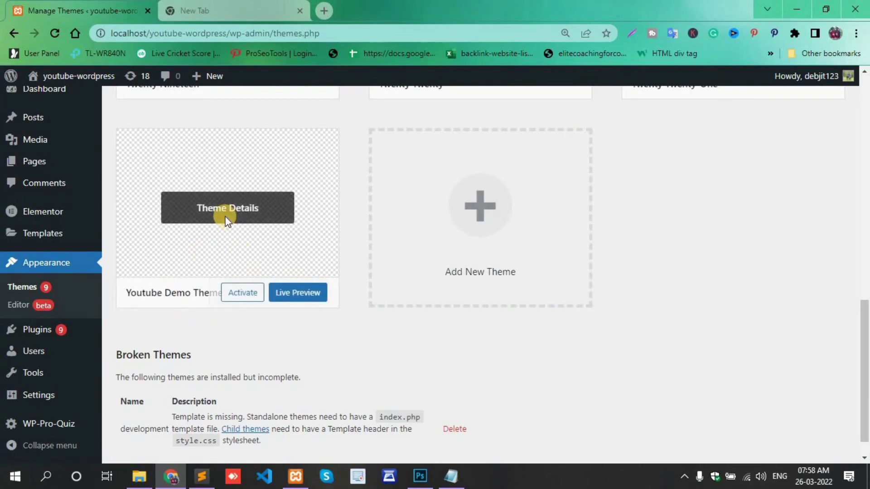
pyautogui.scroll(-1, 226, 218)
pyautogui.scroll(2, 225, 221)
pyautogui.scroll(-1, 226, 221)
pyautogui.scroll(-1, 226, 221)
pyautogui.scroll(-1, 226, 221)
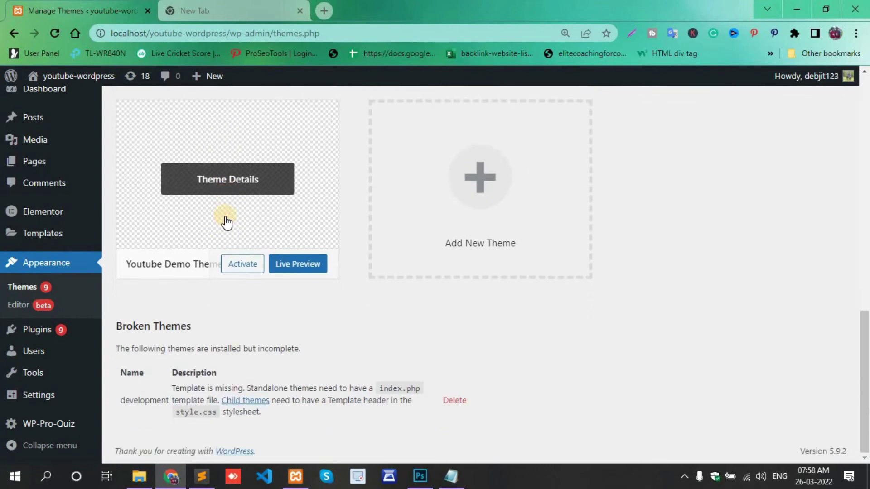
pyautogui.moveTo(118, 326); pyautogui.dragTo(203, 332)
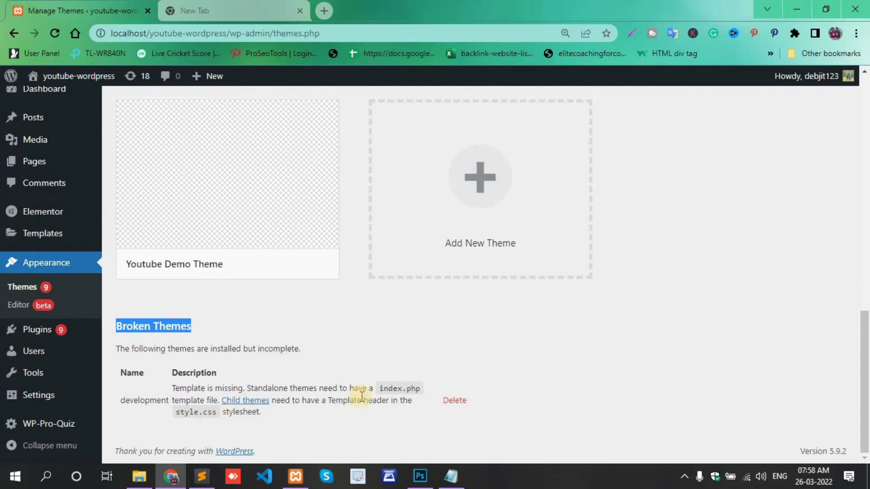
pyautogui.moveTo(377, 391); pyautogui.dragTo(428, 389)
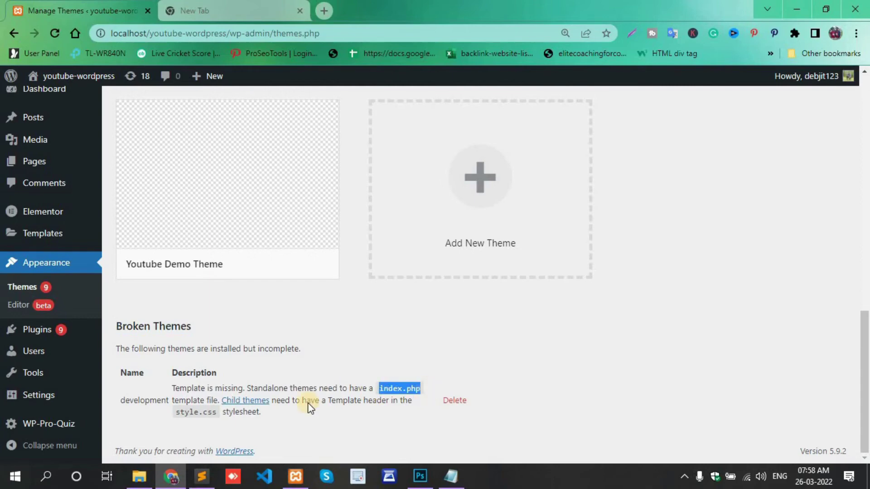
# Create a new empty file and save it as index.php in the development theme folder.
pyautogui.click(204, 479)
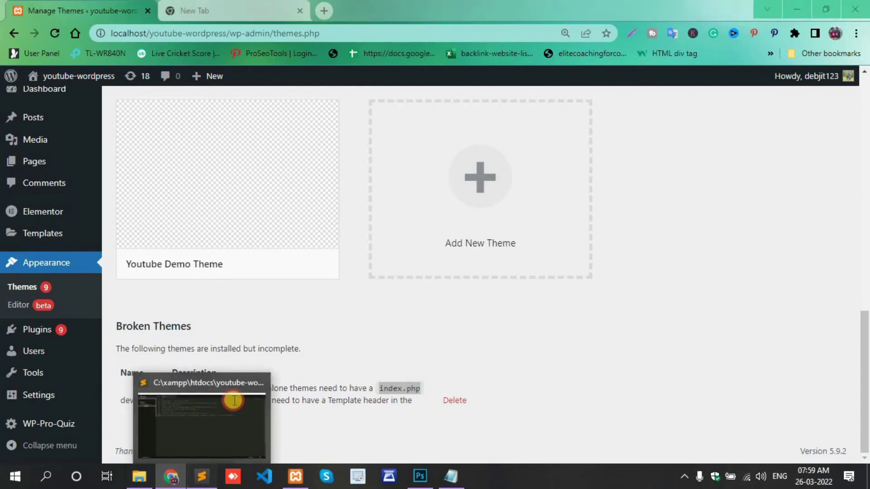
pyautogui.hotkey('ctrl', 'n')
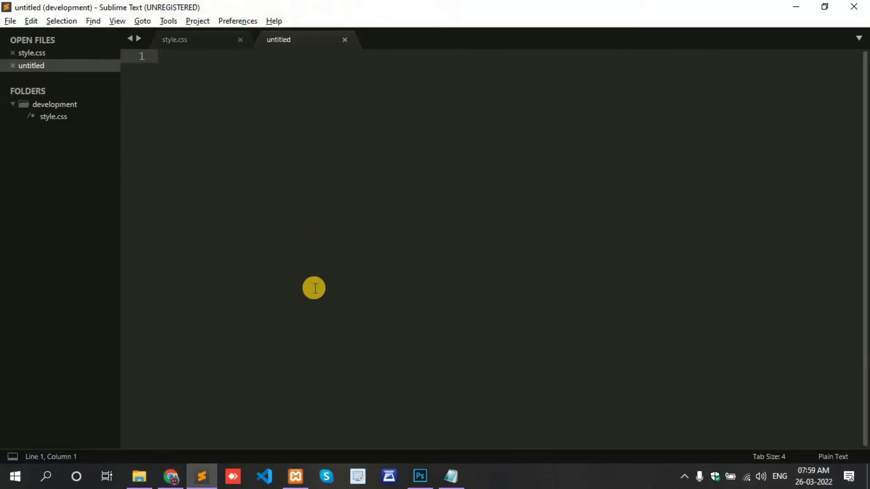
pyautogui.hotkey('ctrl', 's')
pyautogui.write('index.php')
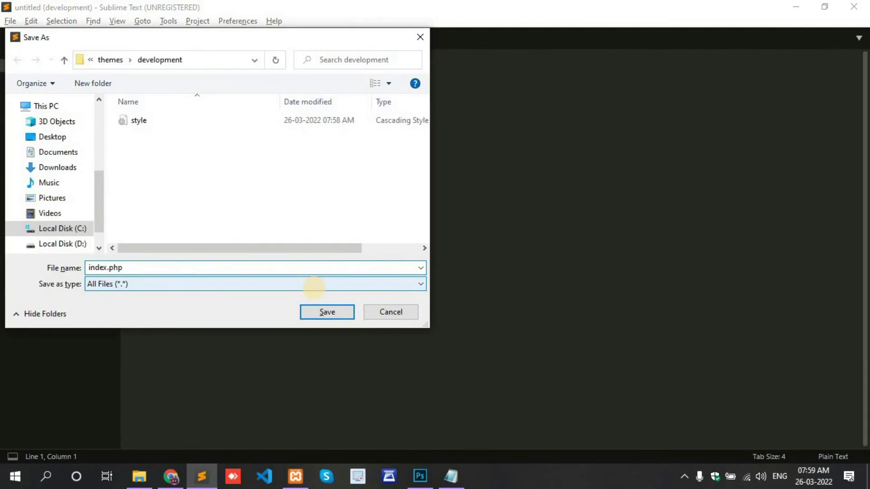
pyautogui.click(330, 313)
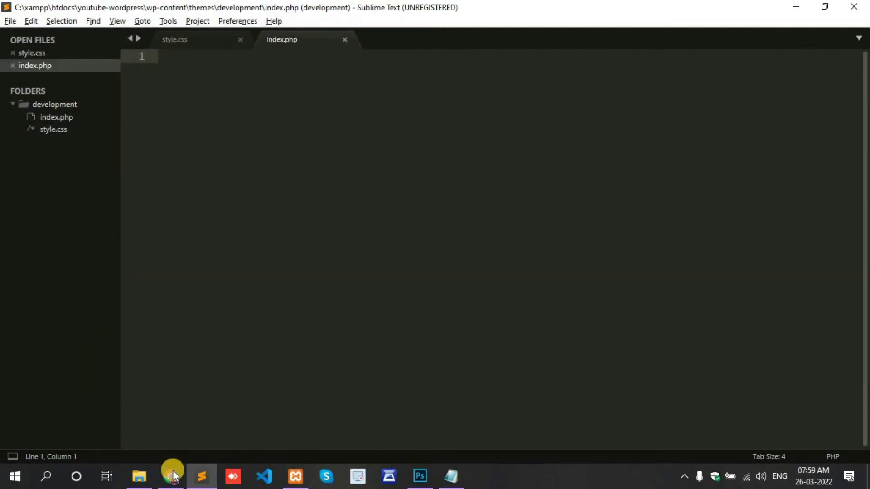
# Reload the installed Themes list in WordPress so the development theme appears.
pyautogui.click(173, 476)
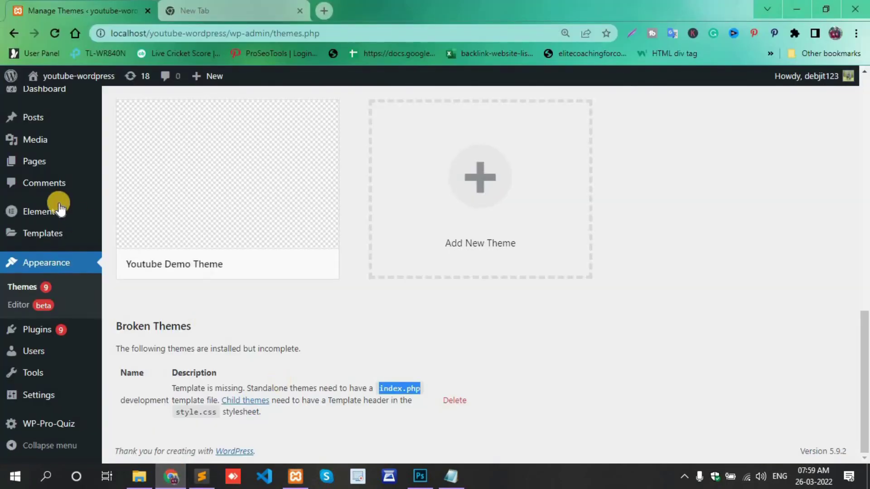
pyautogui.click(18, 293)
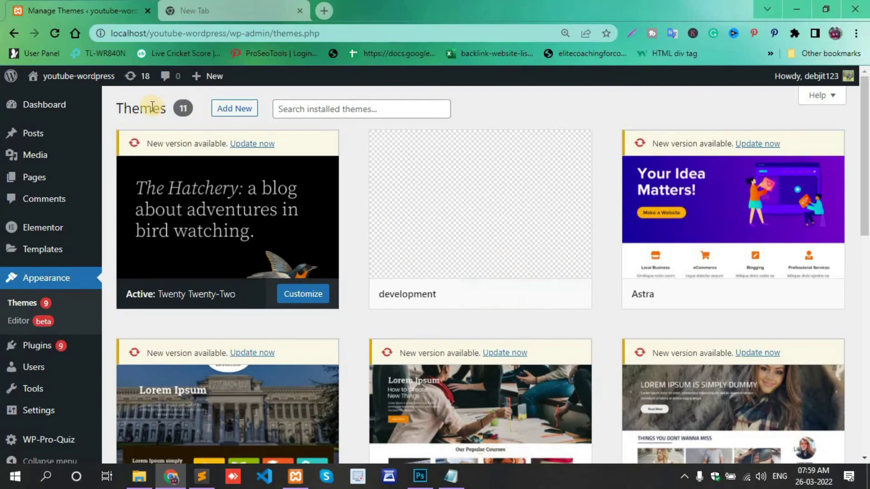
pyautogui.moveTo(116, 110); pyautogui.dragTo(166, 109)
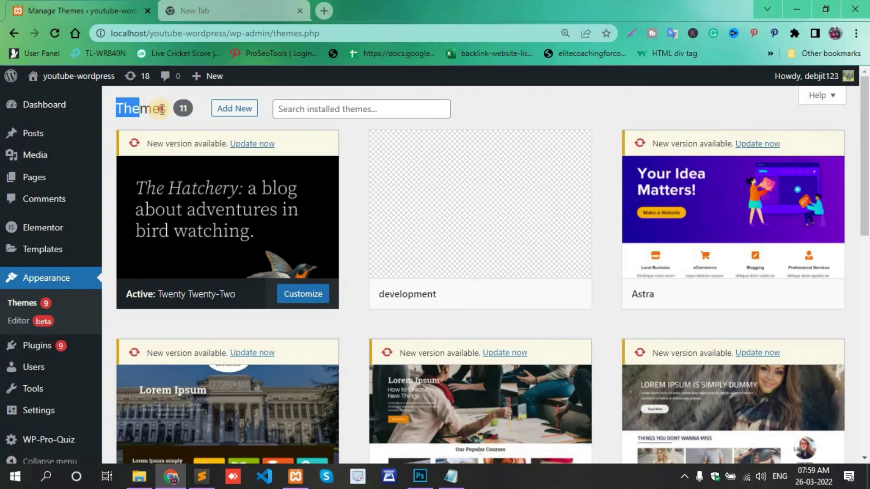
# View the development theme's details: title, version 1.0, author Anonymous and description.
pyautogui.moveTo(480, 218)
pyautogui.click(440, 252)
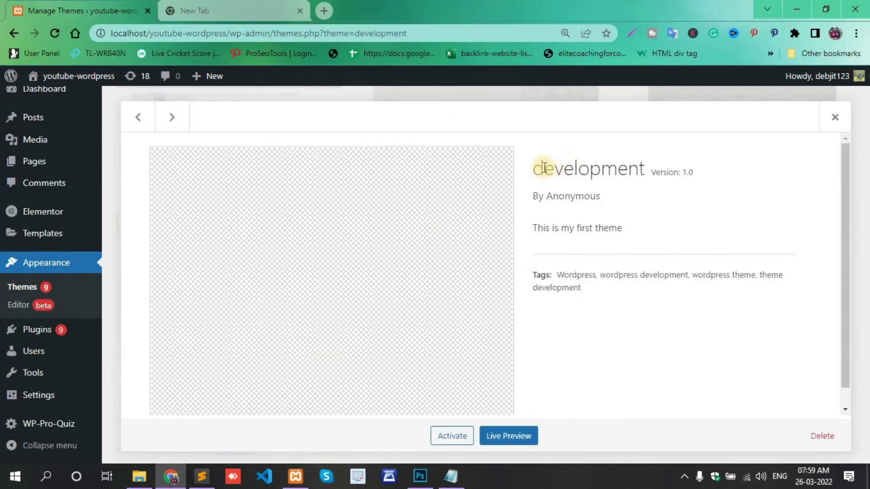
pyautogui.moveTo(537, 169); pyautogui.dragTo(691, 171)
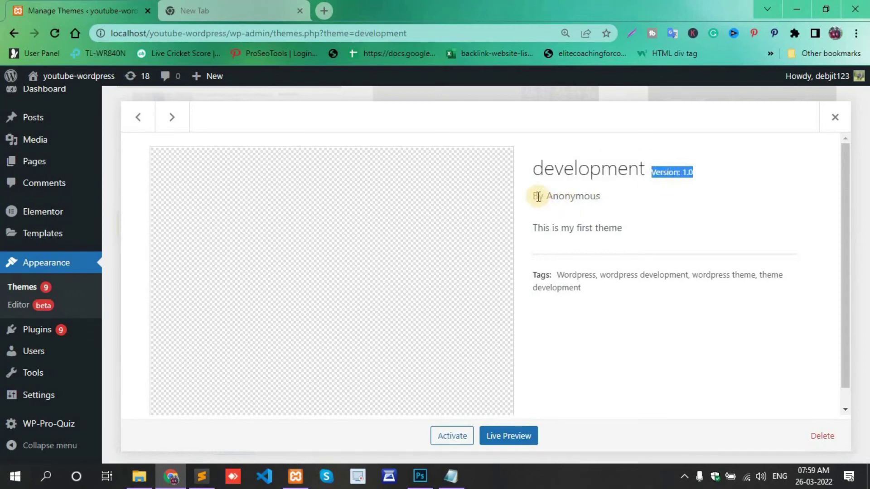
pyautogui.moveTo(536, 197); pyautogui.dragTo(603, 229)
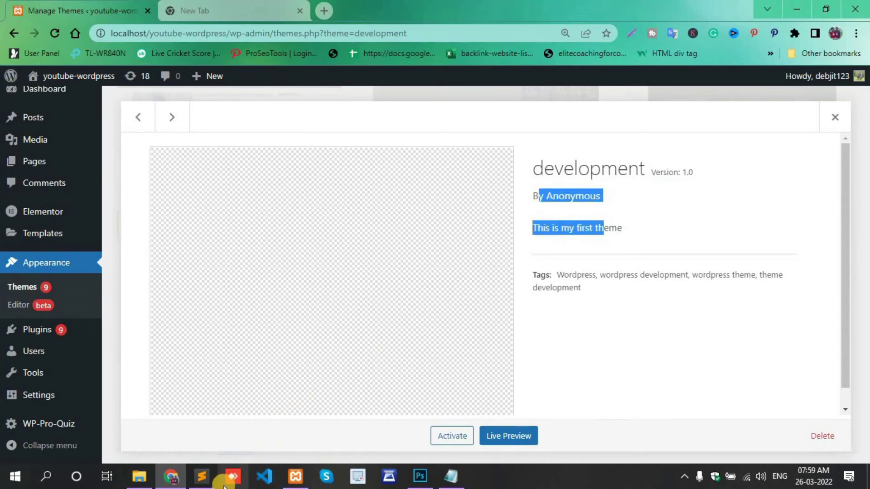
# Correct the style.css Author line to 'Author: Debjit Das' and save it.
pyautogui.click(202, 476)
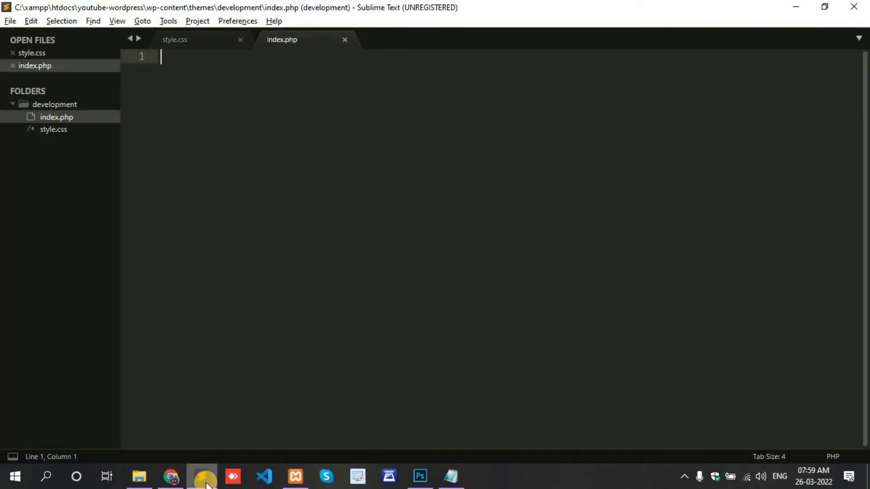
pyautogui.click(194, 42)
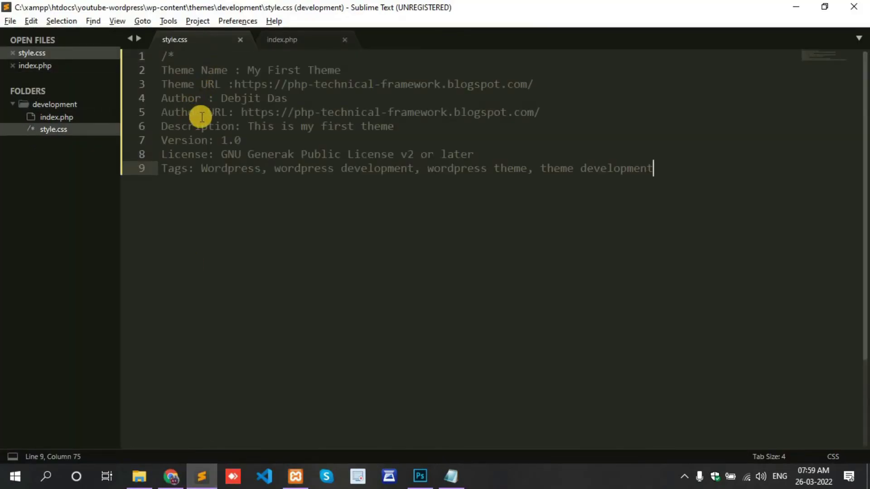
pyautogui.click(207, 98)
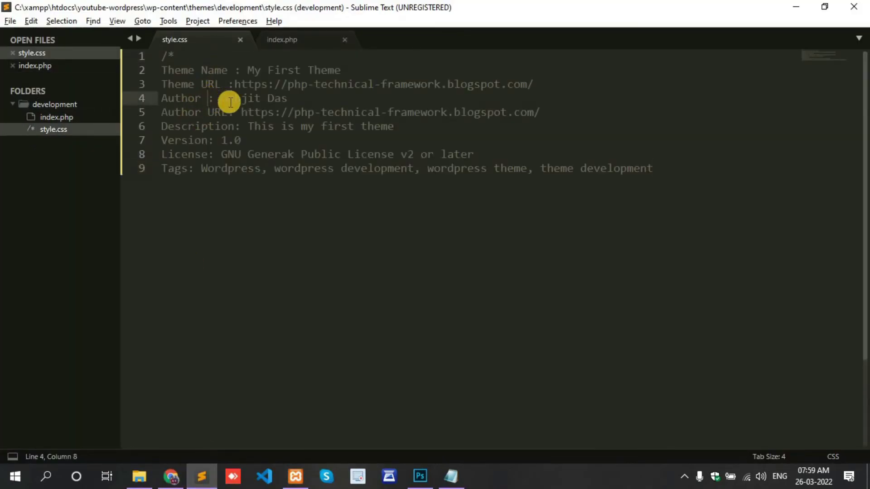
pyautogui.press('BackSpace')
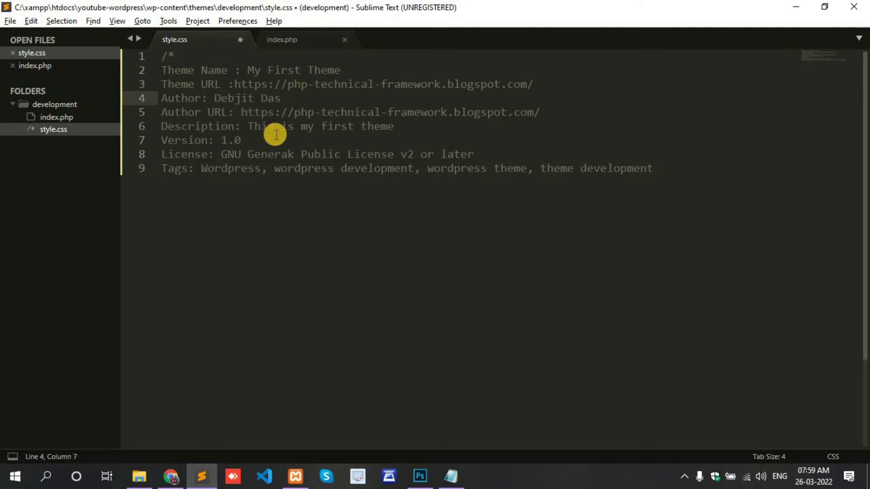
pyautogui.hotkey('ctrl', 's')
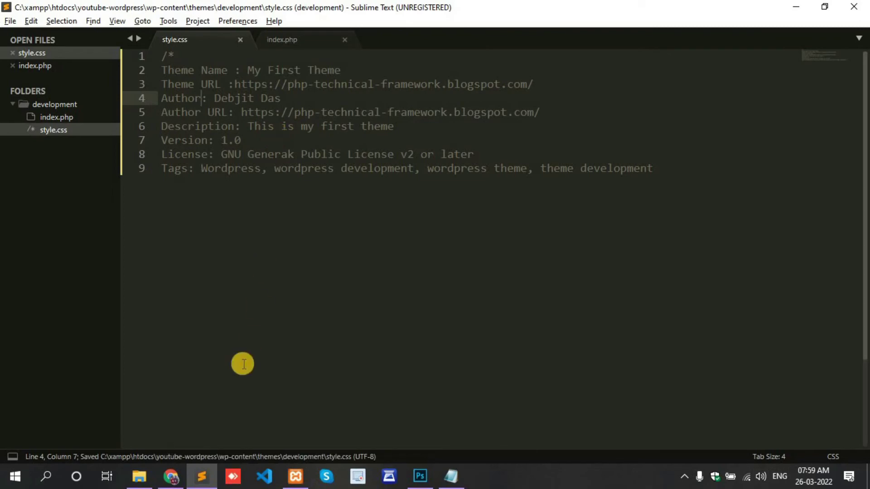
# Return to the WordPress installed Themes list via the updates page.
pyautogui.click(171, 476)
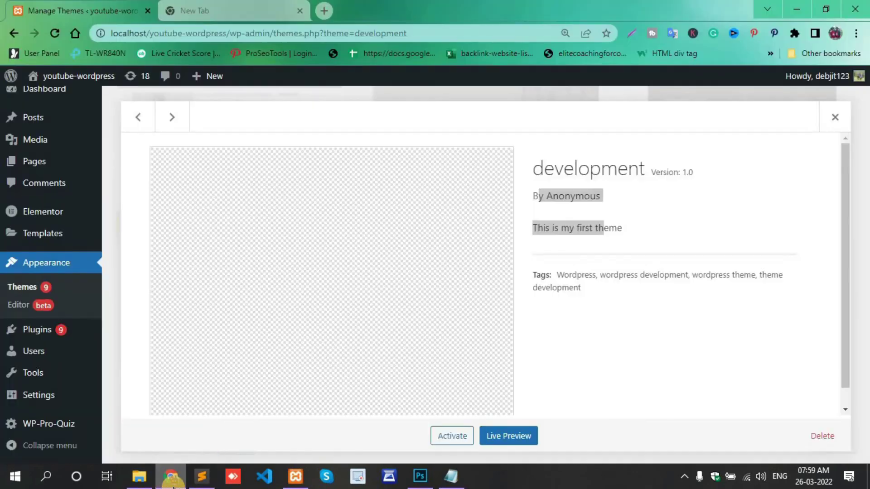
pyautogui.click(594, 252)
pyautogui.click(134, 79)
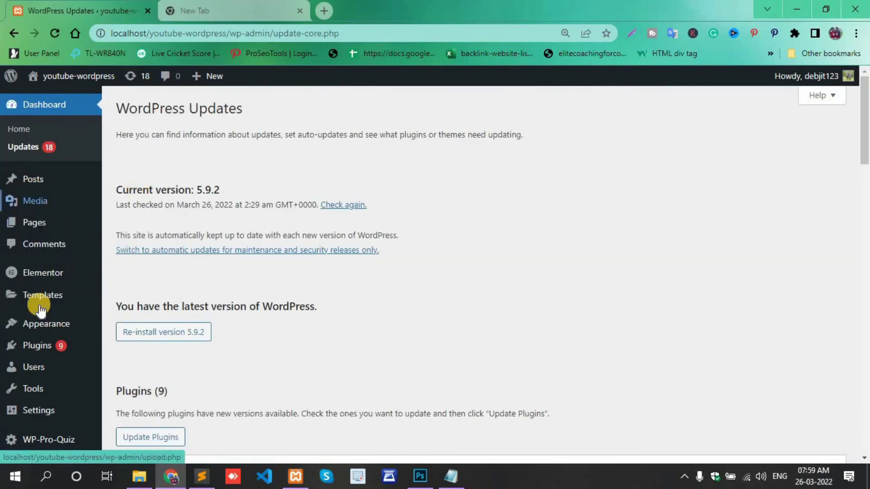
pyautogui.moveTo(42, 325)
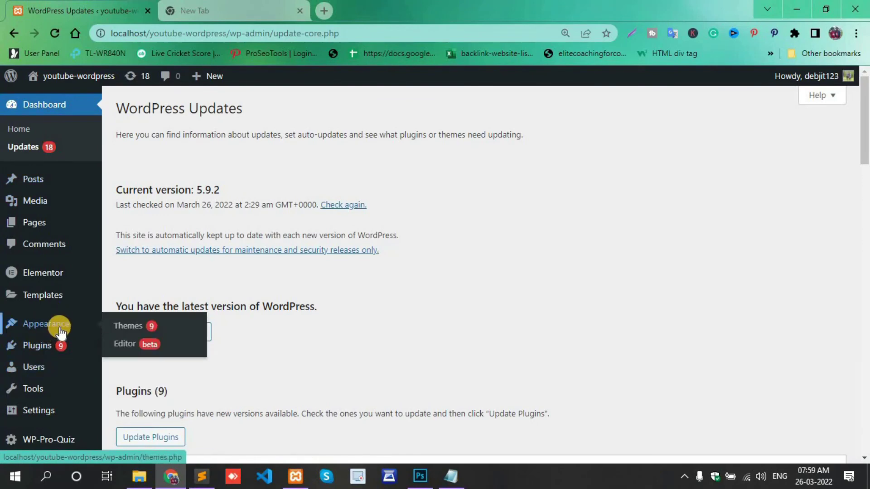
pyautogui.click(124, 330)
pyautogui.moveTo(479, 204)
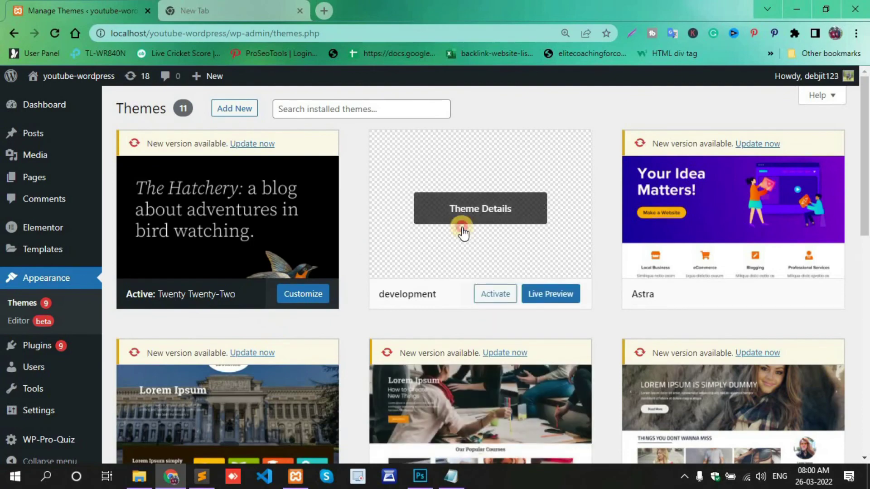
# View the development theme details now showing author Debjit Das, description and Tags.
pyautogui.click(462, 233)
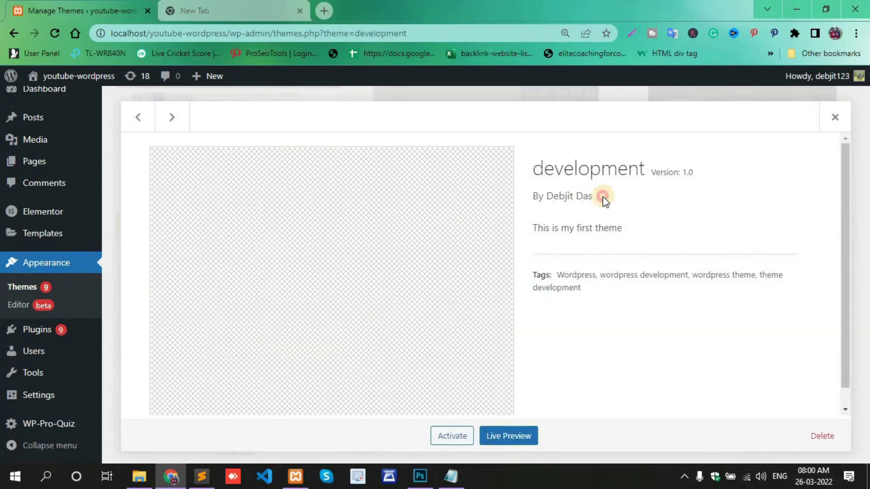
pyautogui.moveTo(580, 196); pyautogui.dragTo(539, 195)
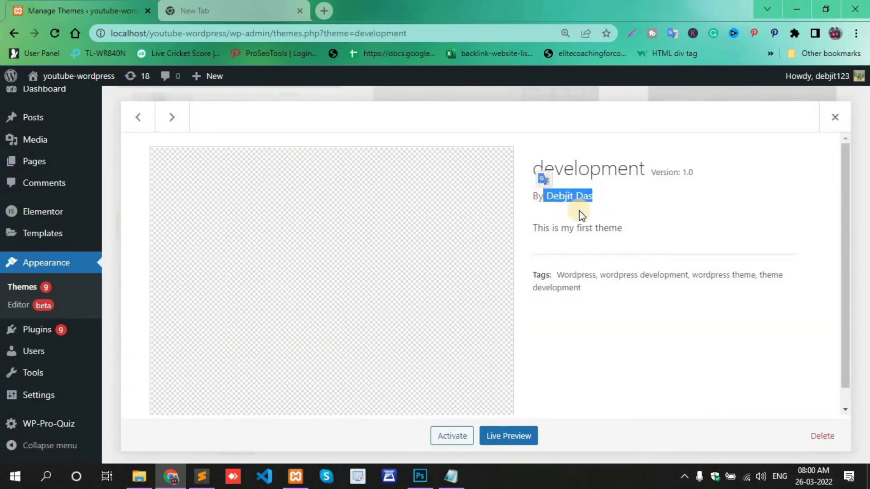
pyautogui.moveTo(536, 227); pyautogui.dragTo(591, 253)
pyautogui.moveTo(534, 275); pyautogui.dragTo(591, 289)
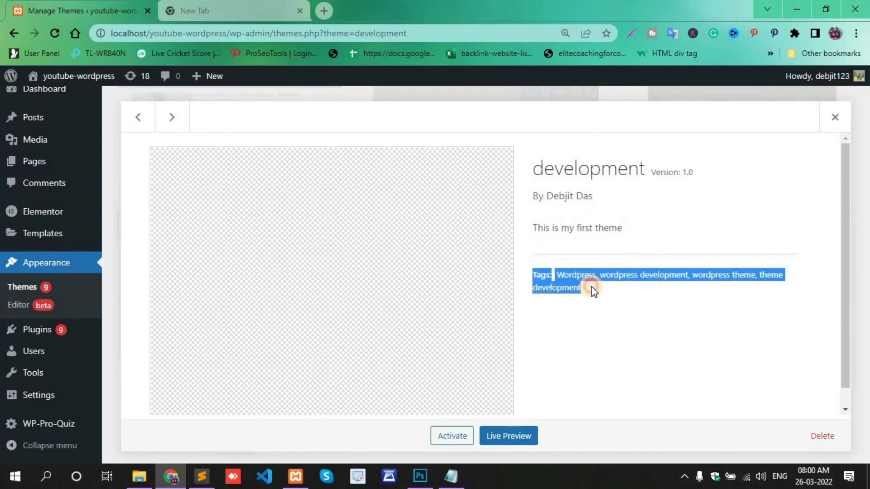